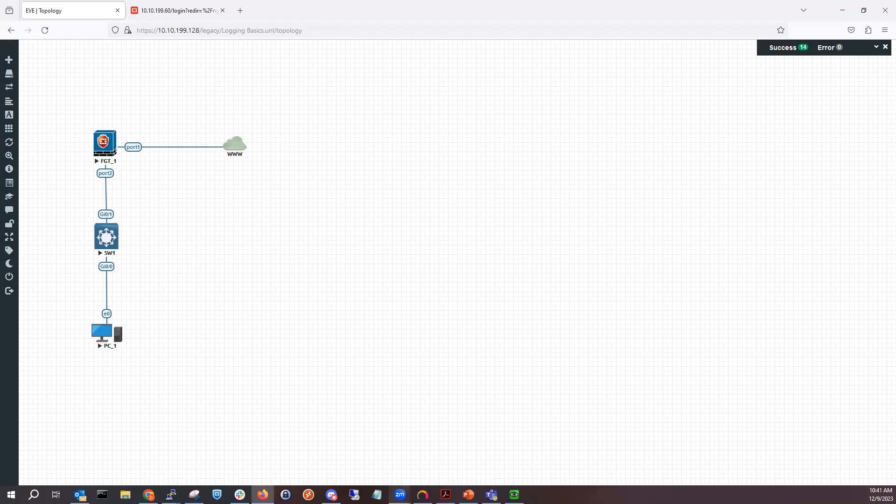
- Log in to the FortiGate with the admin username and account password, declining to save the login
{"action": "left_click", "coordinate": [157, 20]}
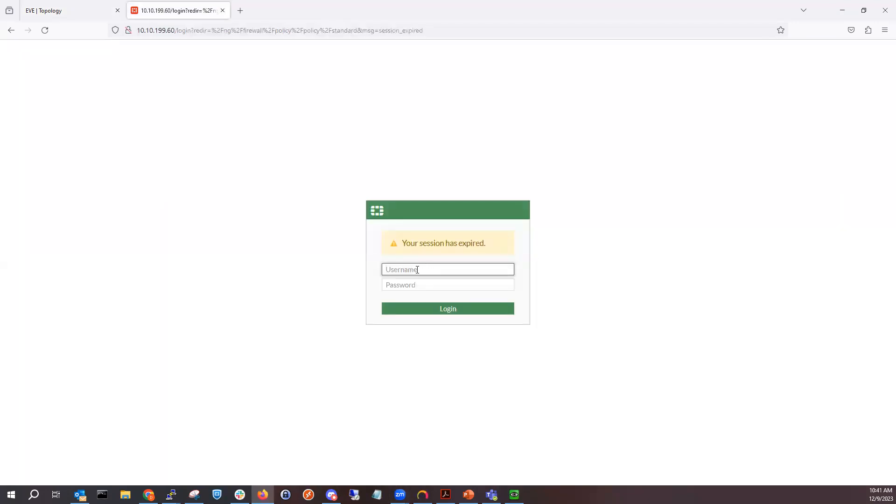
{"action": "type", "text": "davids"}
{"action": "key", "text": "BackSpace"}
{"action": "key", "text": "BackSpace"}
{"action": "key", "text": "BackSpace"}
{"action": "key", "text": "BackSpace"}
{"action": "key", "text": "BackSpace"}
{"action": "key", "text": "BackSpace"}
{"action": "type", "text": "admin"}
{"action": "key", "text": "Tab"}
{"action": "type", "text": "admin1234"}
{"action": "key", "text": "Return"}
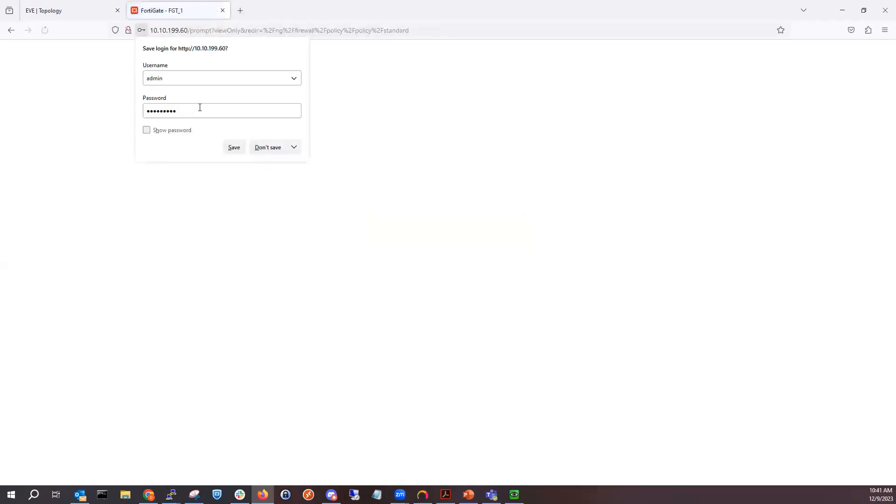
{"action": "left_click", "coordinate": [275, 148]}
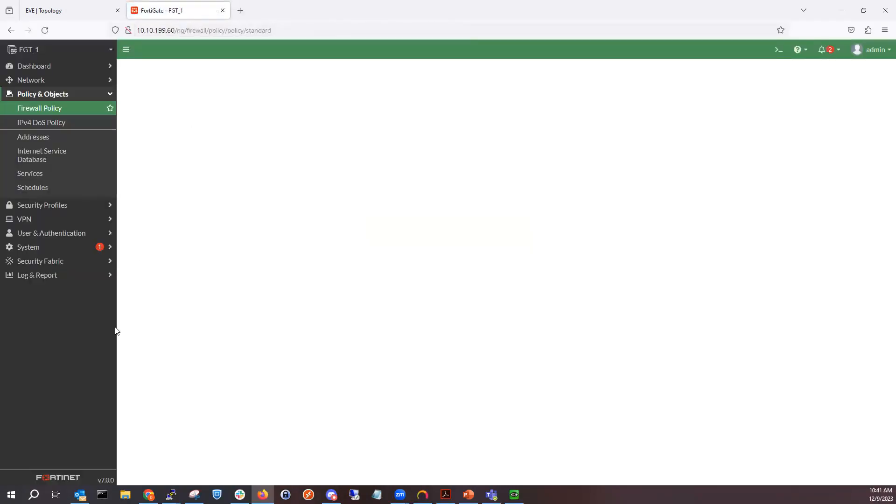
- Glance at the EVE topology tab and return to the FortiGate firewall policy list
{"action": "left_click", "coordinate": [84, 10]}
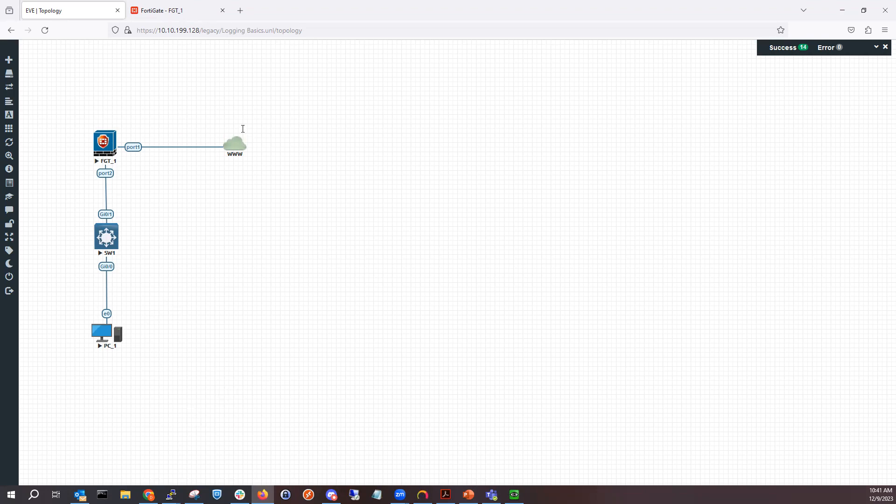
{"action": "left_click", "coordinate": [184, 5]}
{"action": "left_click", "coordinate": [139, 124]}
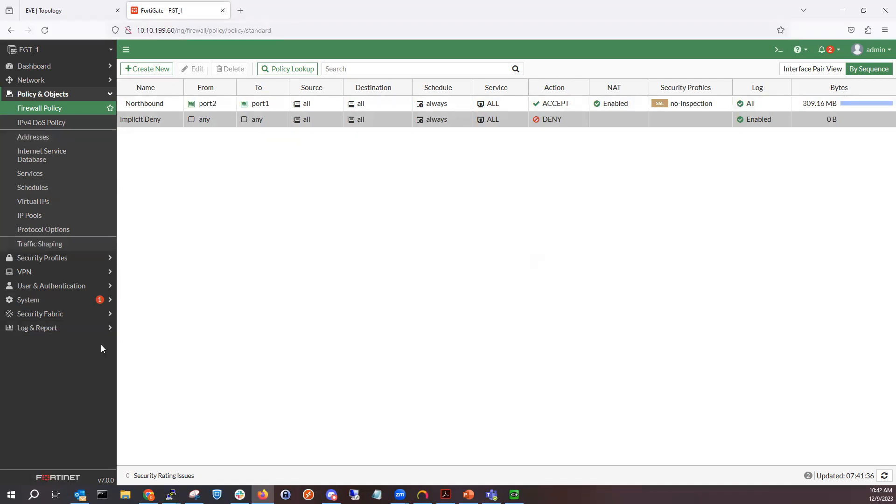
- Open the Forward Traffic log and select the newest entry to view its log details
{"action": "left_click", "coordinate": [90, 329]}
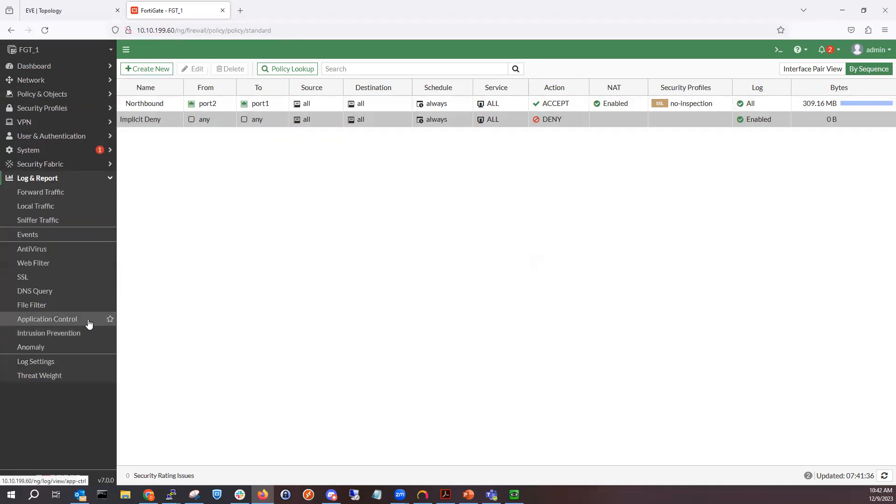
{"action": "left_click", "coordinate": [68, 197]}
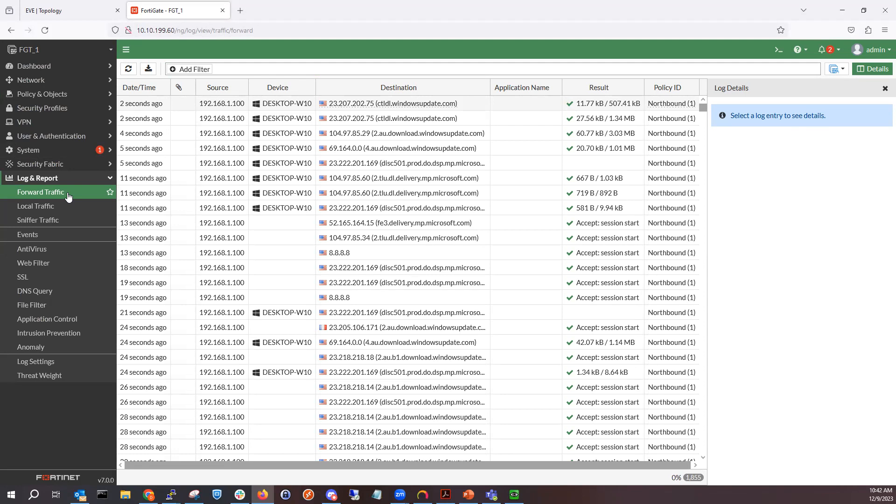
{"action": "left_click", "coordinate": [344, 104]}
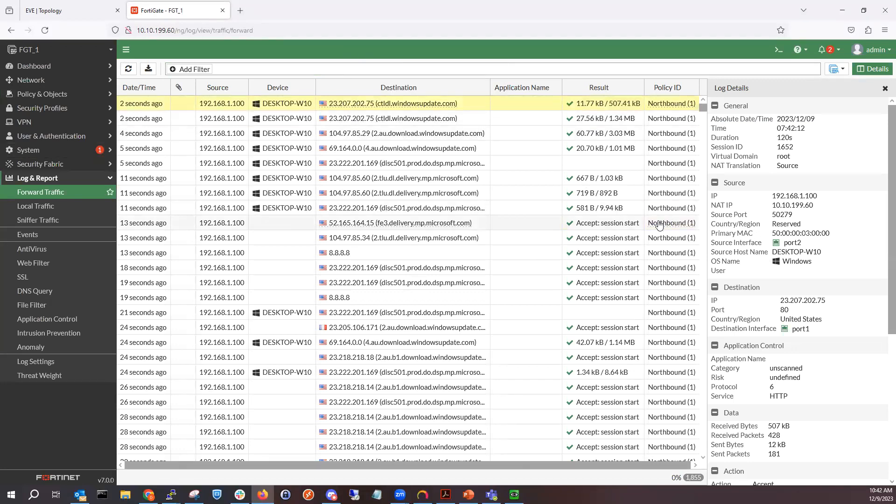
{"action": "mouse_move", "coordinate": [659, 225]}
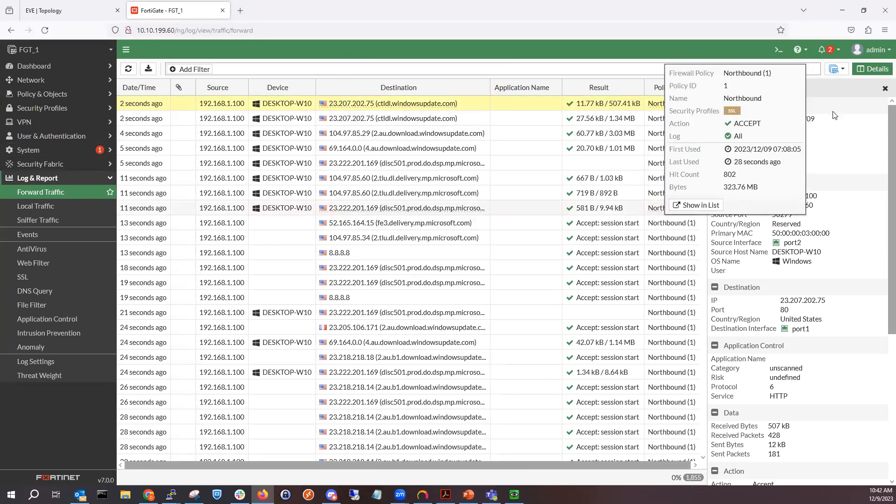
- Switch the log location to Memory and then back to Disk
{"action": "left_click", "coordinate": [837, 69]}
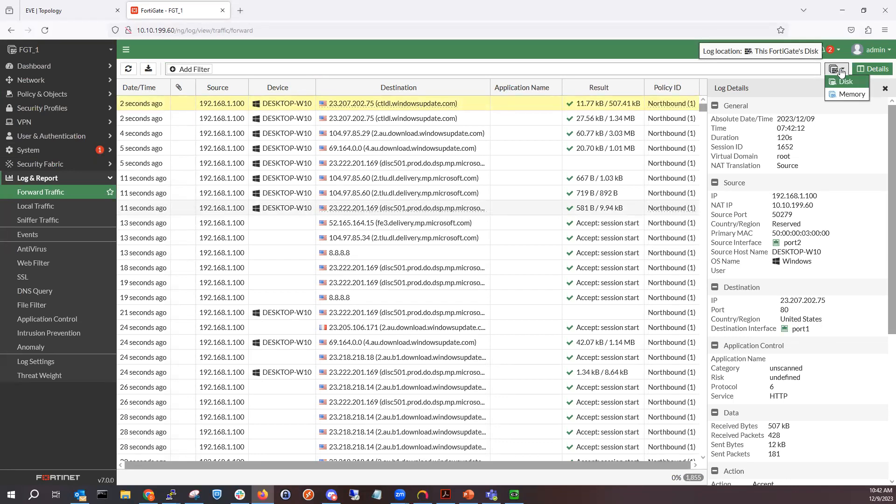
{"action": "left_click", "coordinate": [843, 94]}
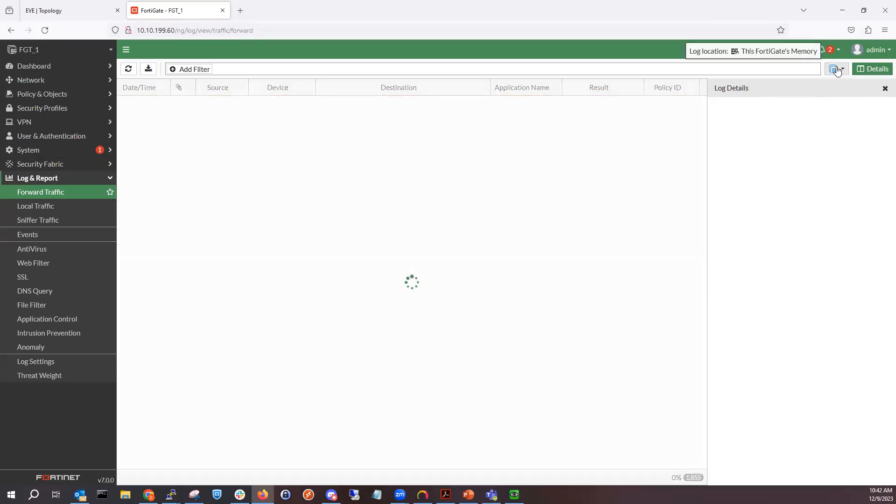
{"action": "left_click", "coordinate": [837, 70]}
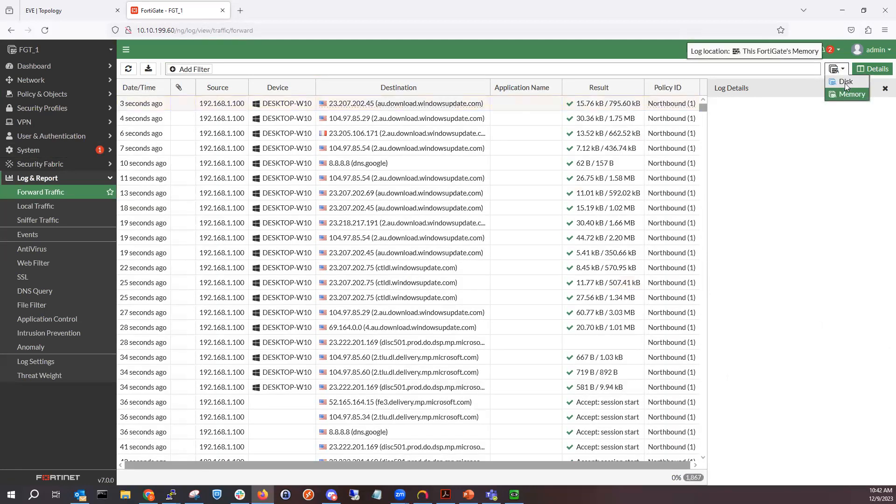
{"action": "left_click", "coordinate": [845, 83]}
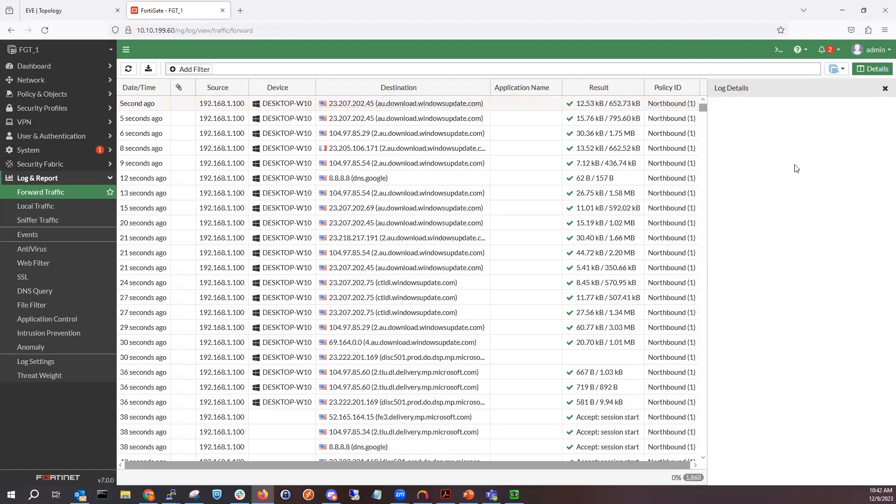
{"action": "left_click", "coordinate": [836, 70]}
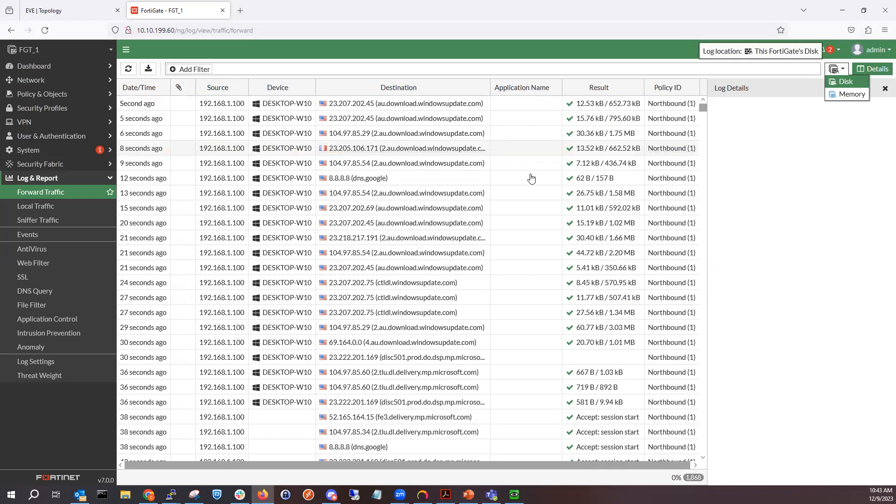
- Select the newest forward traffic entry and examine its General, Source and Destination details
{"action": "left_click", "coordinate": [456, 106]}
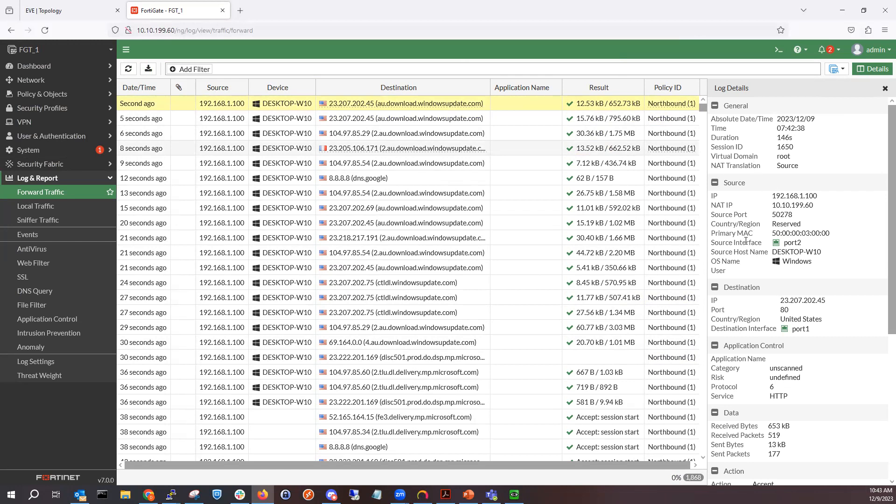
{"action": "left_click_drag", "start_coordinate": [713, 157], "coordinate": [797, 159]}
{"action": "left_click_drag", "start_coordinate": [711, 165], "coordinate": [766, 167]}
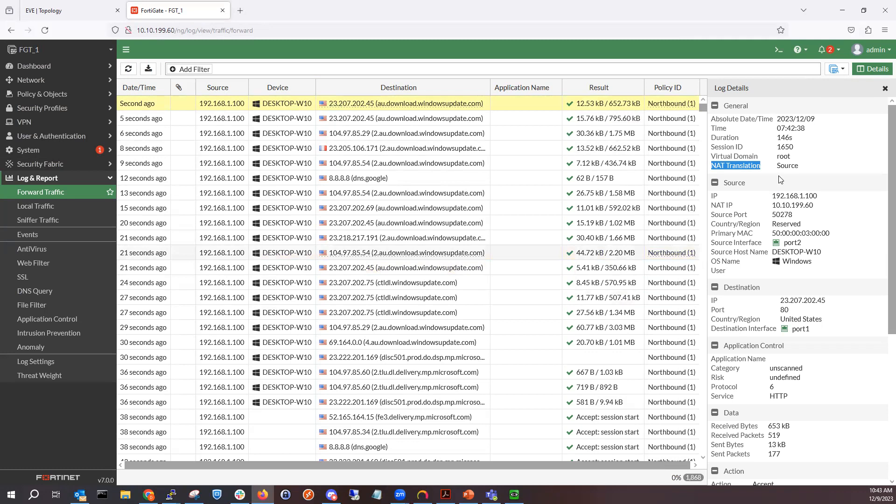
{"action": "left_click_drag", "start_coordinate": [776, 166], "coordinate": [801, 167]}
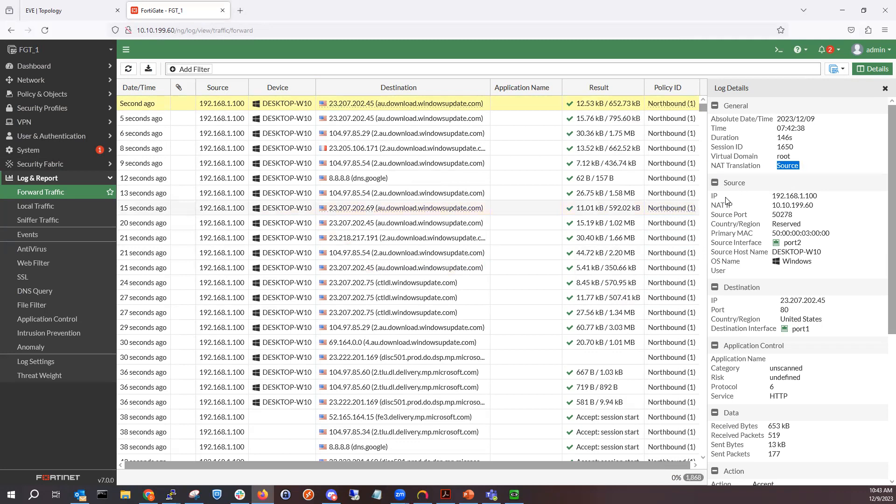
{"action": "left_click_drag", "start_coordinate": [710, 192], "coordinate": [826, 234]}
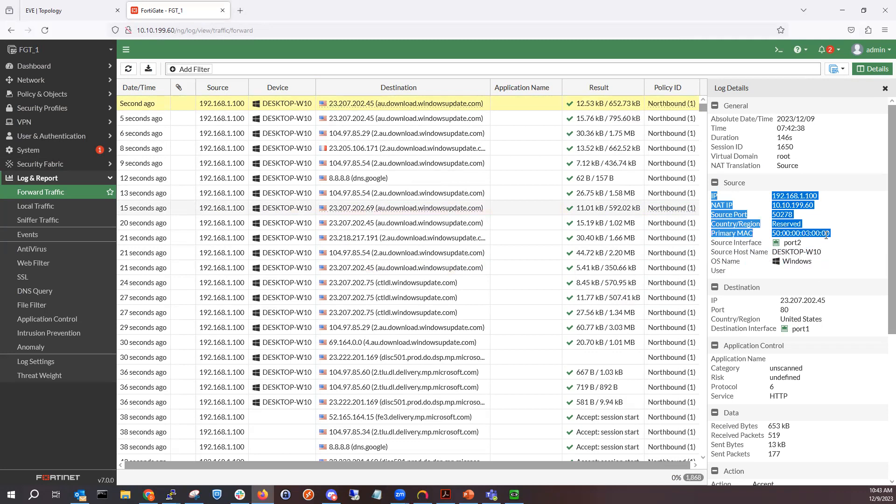
{"action": "left_click_drag", "start_coordinate": [711, 301], "coordinate": [814, 332]}
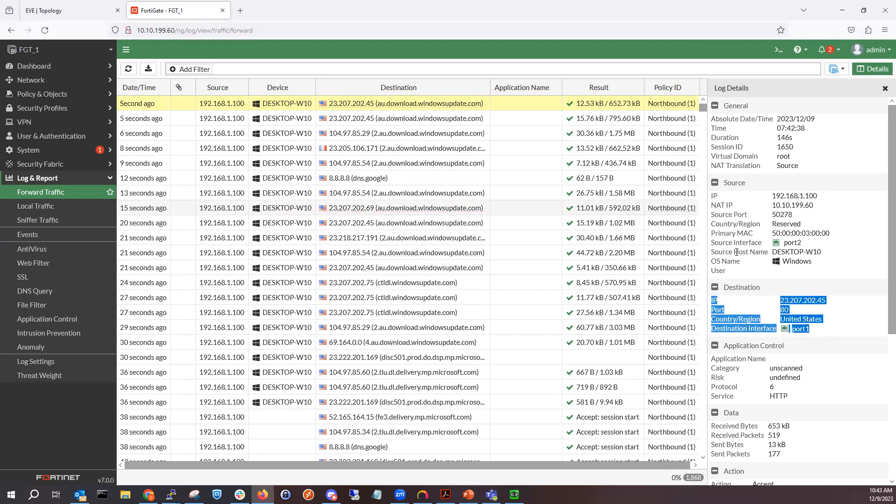
{"action": "left_click_drag", "start_coordinate": [711, 243], "coordinate": [814, 245]}
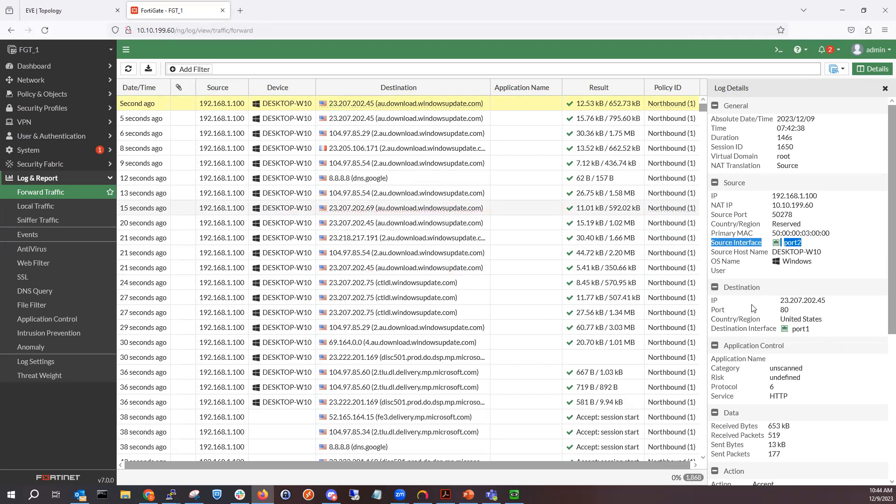
{"action": "left_click_drag", "start_coordinate": [714, 329], "coordinate": [814, 329]}
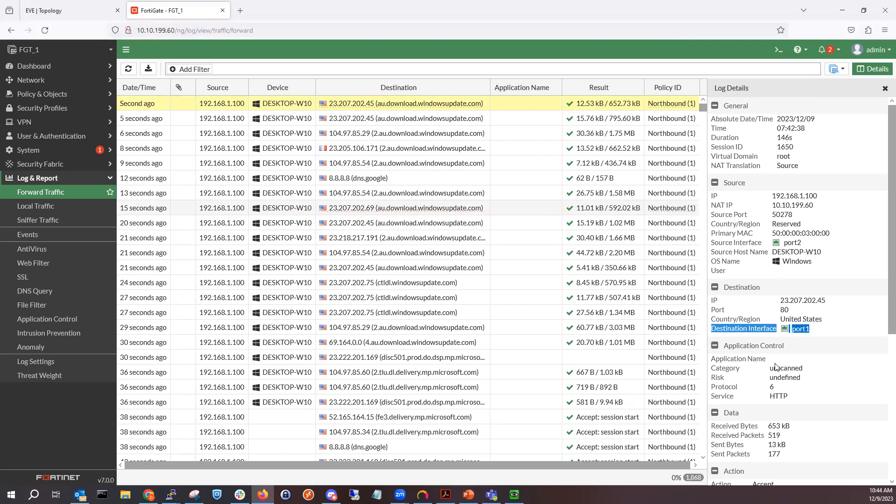
- Scroll the log details and examine the Application Control, Data and Action sections
{"action": "scroll", "coordinate": [758, 374], "scroll_direction": "down", "scroll_amount": 2}
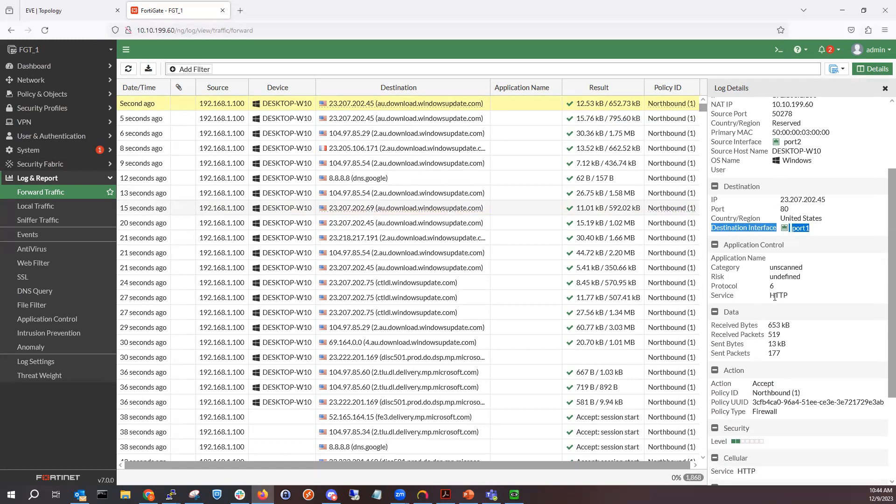
{"action": "scroll", "coordinate": [766, 285], "scroll_direction": "down", "scroll_amount": 2}
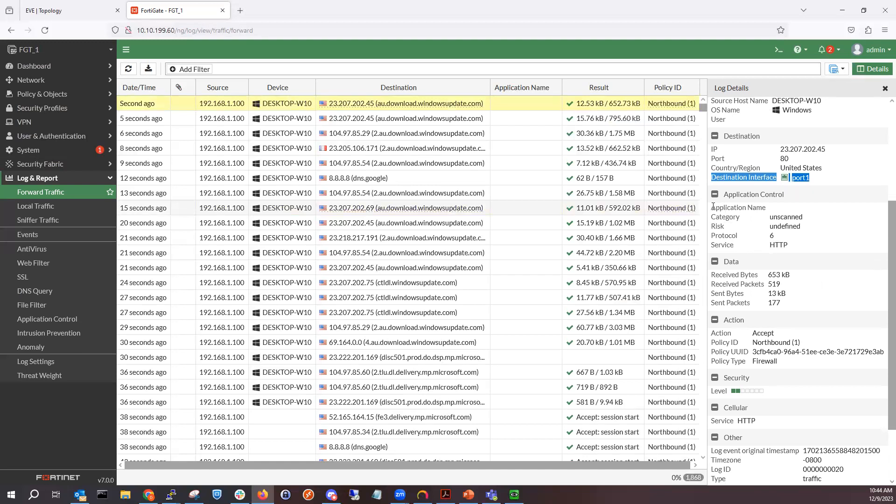
{"action": "left_click_drag", "start_coordinate": [714, 207], "coordinate": [794, 248]}
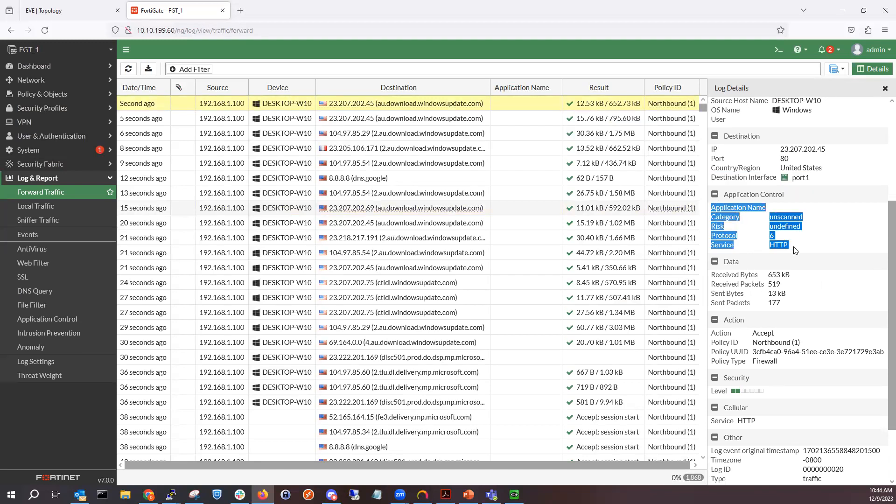
{"action": "left_click_drag", "start_coordinate": [711, 275], "coordinate": [798, 325]}
{"action": "left_click", "coordinate": [780, 348]}
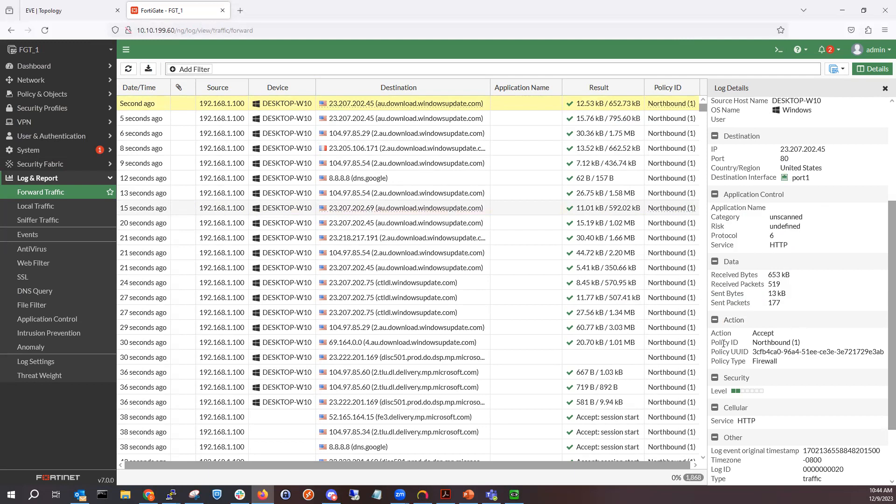
{"action": "left_click_drag", "start_coordinate": [722, 334], "coordinate": [783, 381]}
{"action": "scroll", "coordinate": [783, 381], "scroll_direction": "down", "scroll_amount": 3}
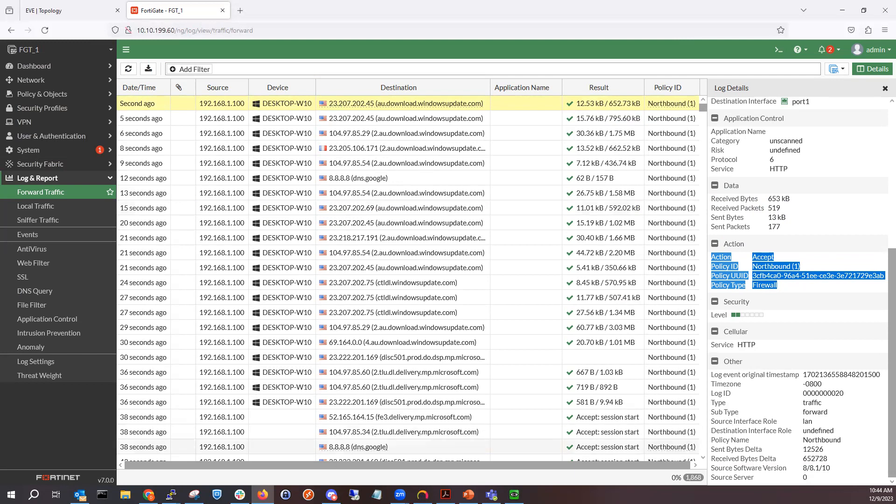
- Open the FortiGate CLI console
{"action": "key", "text": "alt+Tab"}
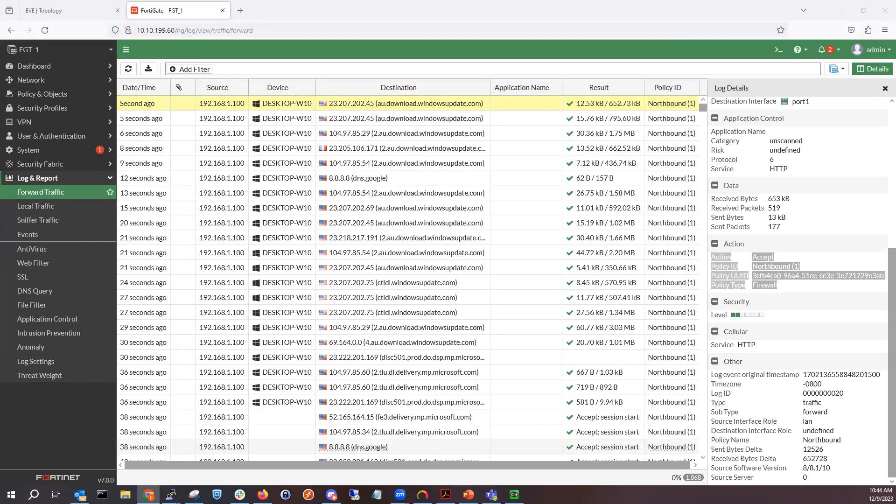
{"action": "left_click", "coordinate": [778, 49]}
{"action": "key", "text": "alt+Tab"}
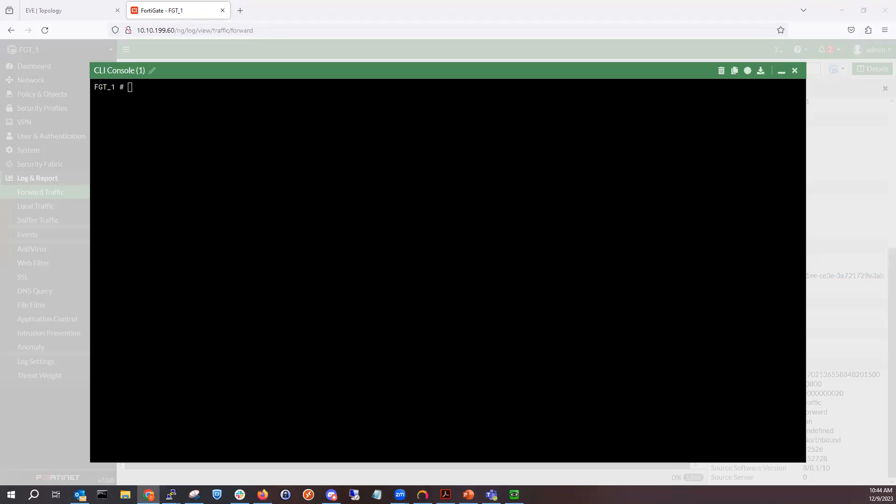
{"action": "left_click", "coordinate": [234, 206]}
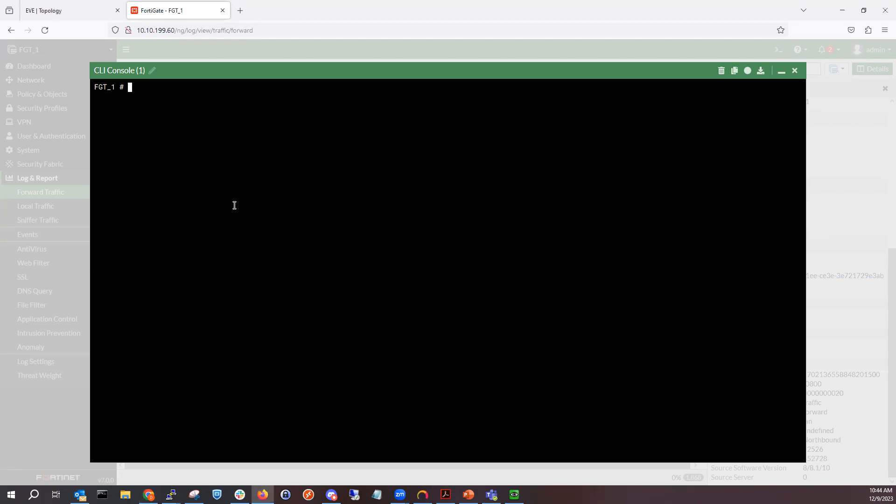
- Run diagnose debug flow trace start in the CLI console
{"action": "type", "text": "debu"}
{"action": "key", "text": "BackSpace"}
{"action": "key", "text": "BackSpace"}
{"action": "key", "text": "BackSpace"}
{"action": "key", "text": "BackSpace"}
{"action": "type", "text": "en"}
{"action": "key", "text": "BackSpace"}
{"action": "key", "text": "BackSpace"}
{"action": "type", "text": "ex"}
{"action": "key", "text": "Tab"}
{"action": "key", "text": "BackSpace"}
{"action": "key", "text": "BackSpace"}
{"action": "key", "text": "BackSpace"}
{"action": "key", "text": "BackSpace"}
{"action": "key", "text": "BackSpace"}
{"action": "key", "text": "BackSpace"}
{"action": "key", "text": "BackSpace"}
{"action": "key", "text": "BackSpace"}
{"action": "type", "text": "diagnose debug flow trace "}
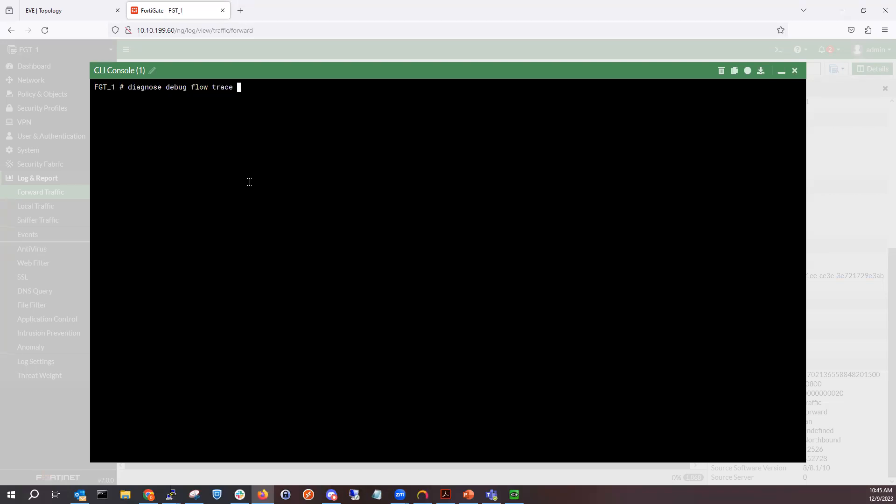
{"action": "type", "text": "start"}
{"action": "key", "text": "Return"}
- List the options of diagnose debug flow filter and begin a filter on saddr
{"action": "type", "text": "diagnose debug "}
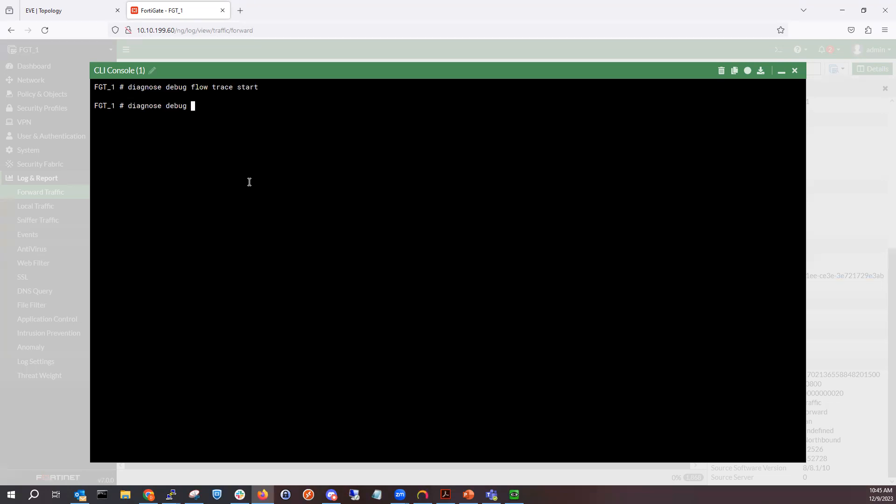
{"action": "type", "text": "flow filter"}
{"action": "key", "text": "question"}
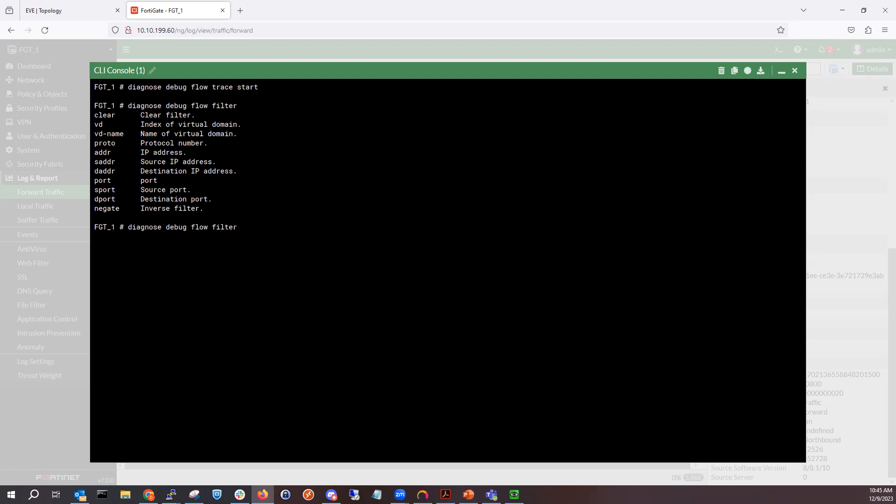
{"action": "type", "text": "saddr"}
- Switch to PC_1's console, cancel its lock screen, and open a Command Prompt
{"action": "left_click", "coordinate": [514, 494]}
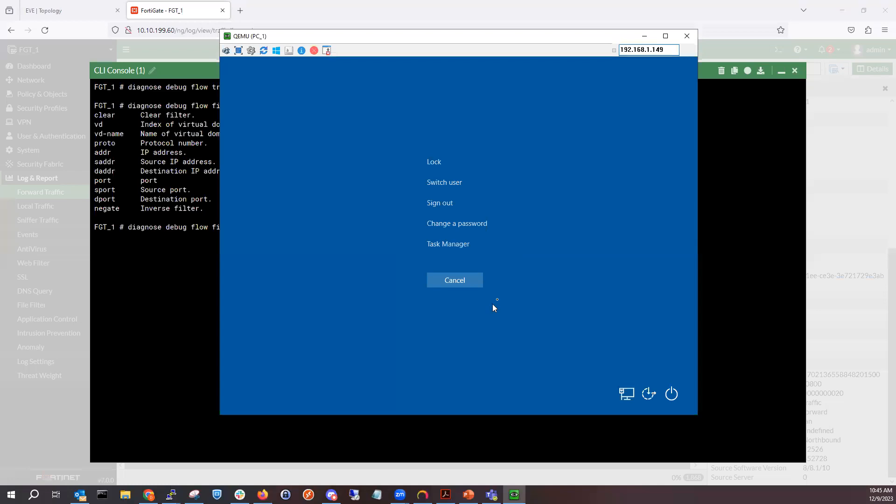
{"action": "left_click", "coordinate": [469, 287]}
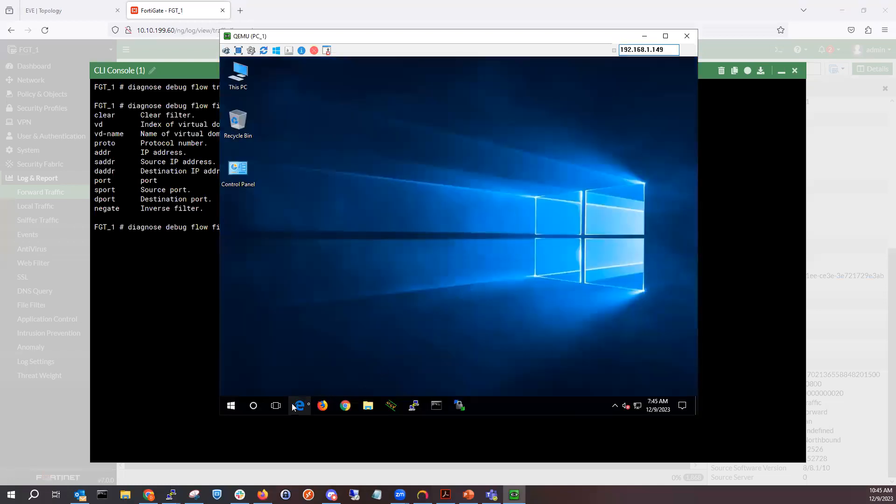
{"action": "left_click", "coordinate": [437, 406]}
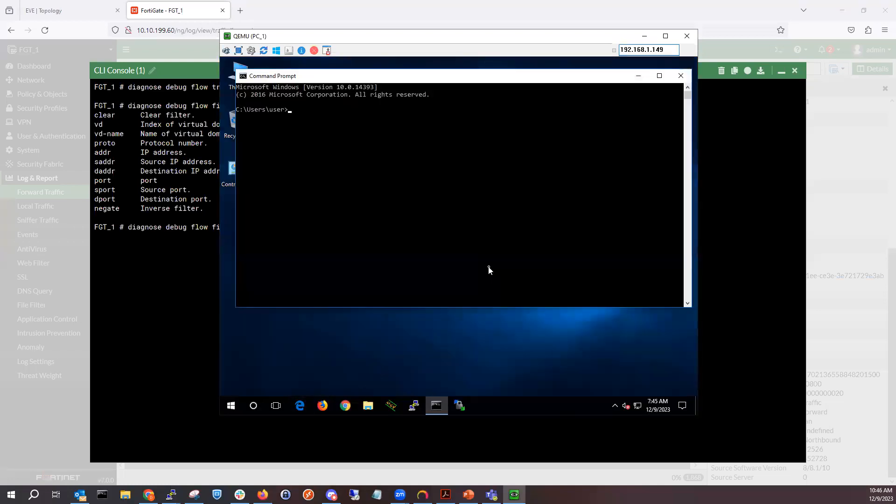
- Run ipconfig in PC_1's Command Prompt to check its IP address
{"action": "type", "text": "ipconfig"}
{"action": "key", "text": "Return"}
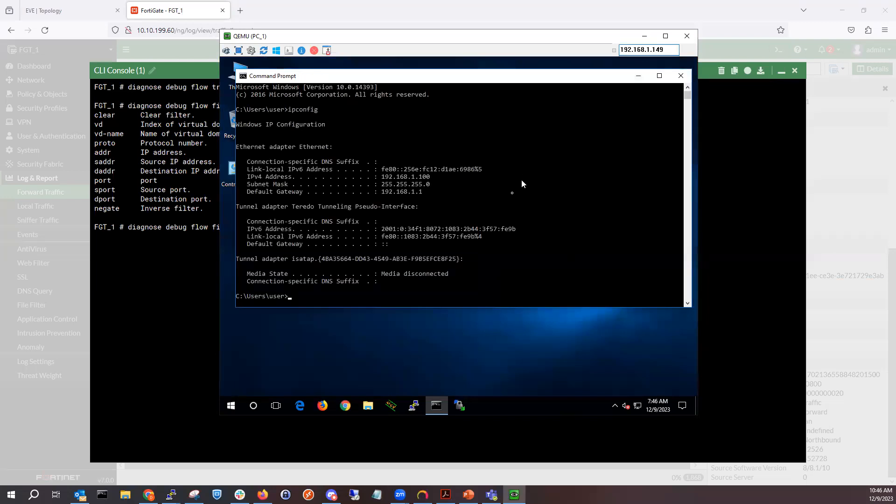
- Set the debug flow filter's source address to 192.168.1.100 in the FortiGate CLI console
{"action": "left_click", "coordinate": [471, 325]}
{"action": "left_click", "coordinate": [768, 204]}
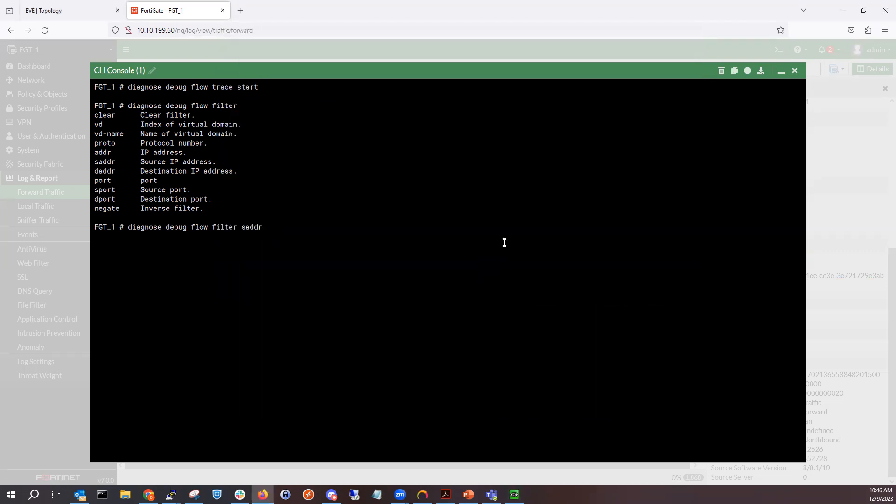
{"action": "key", "text": "question"}
{"action": "type", "text": "1"}
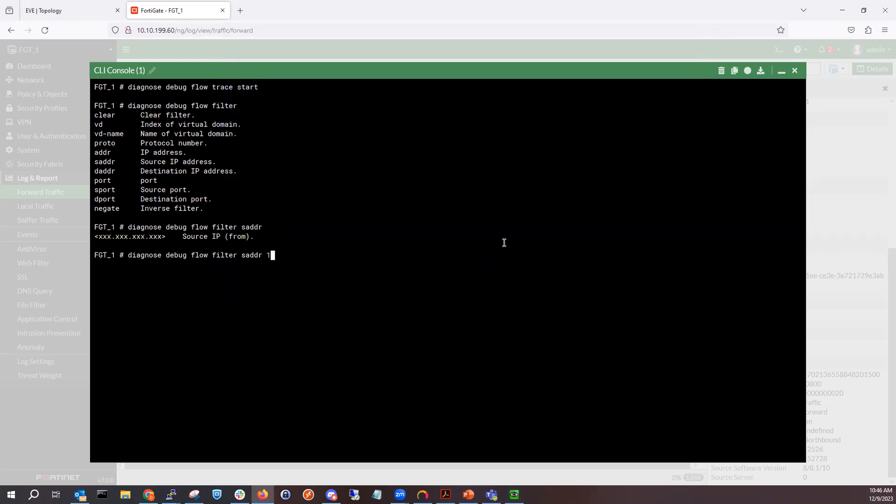
{"action": "type", "text": "92.168.1.100"}
{"action": "key", "text": "Return"}
- Restart the flow trace with diagnose debug flow trace start 10
{"action": "key", "text": "Up"}
{"action": "key", "text": "Up"}
{"action": "key", "text": "Up"}
{"action": "key", "text": "Up"}
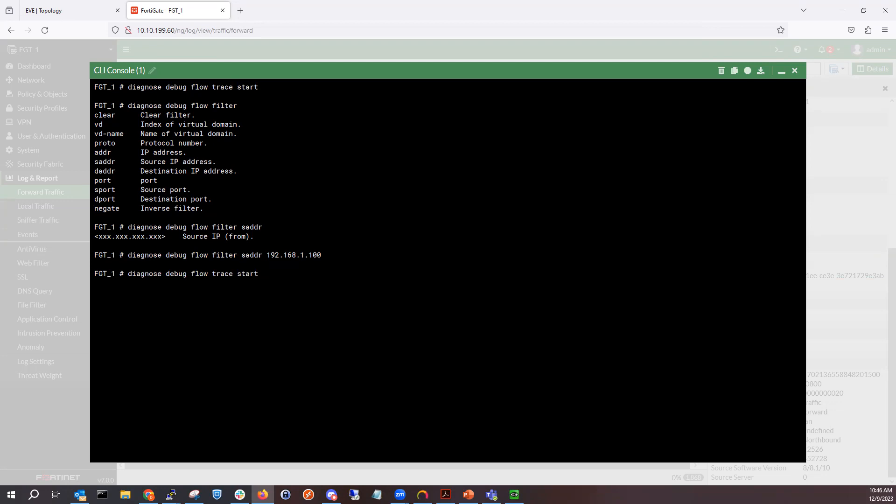
{"action": "key", "text": "question"}
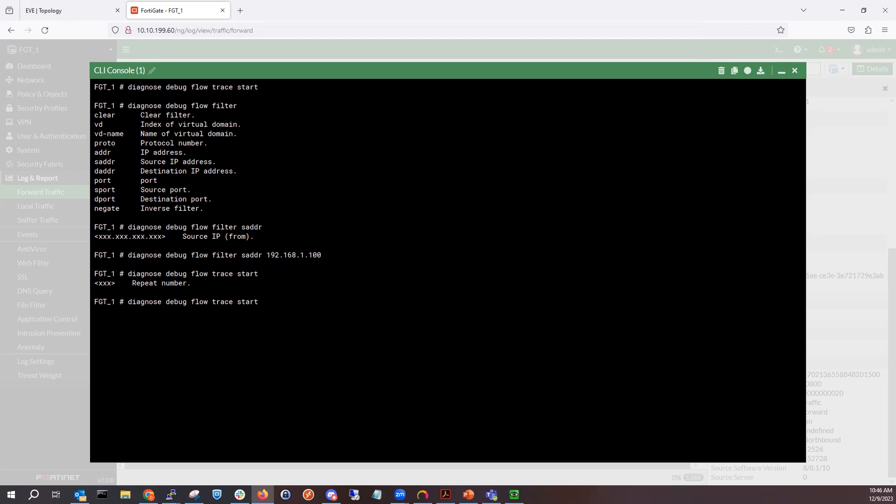
{"action": "type", "text": "10"}
{"action": "key", "text": "Return"}
- Run diagnose debug enable in the CLI console
{"action": "type", "text": "dia"}
{"action": "key", "text": "Tab"}
{"action": "type", "text": "d"}
{"action": "key", "text": "Tab"}
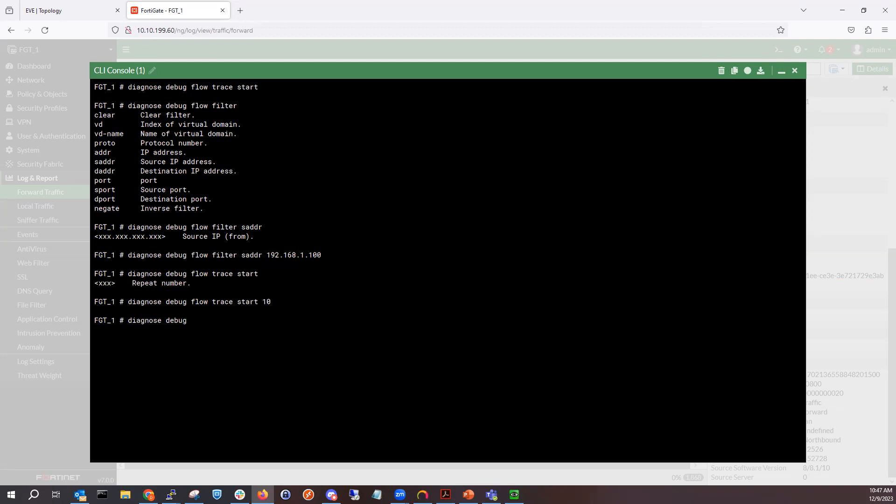
{"action": "type", "text": "en"}
{"action": "key", "text": "Tab"}
{"action": "key", "text": "Return"}
- Ping google.com twice from PC_1's Command Prompt
{"action": "left_click", "coordinate": [515, 495]}
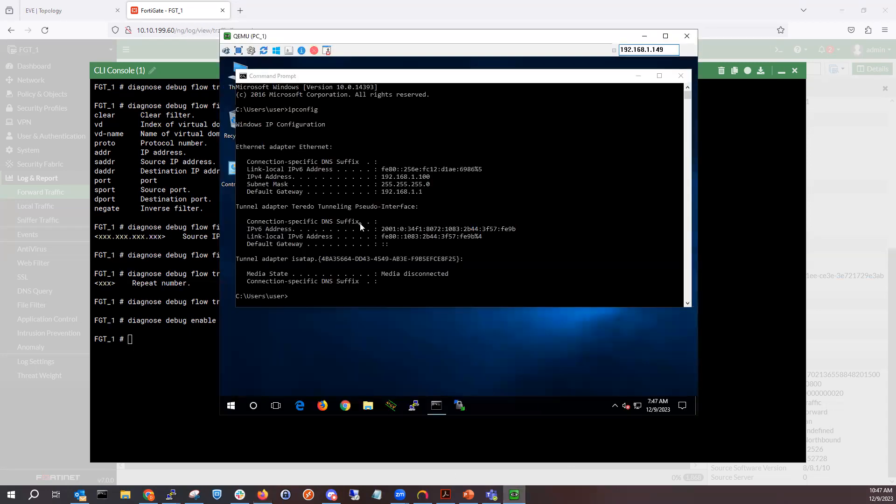
{"action": "type", "text": "ping"}
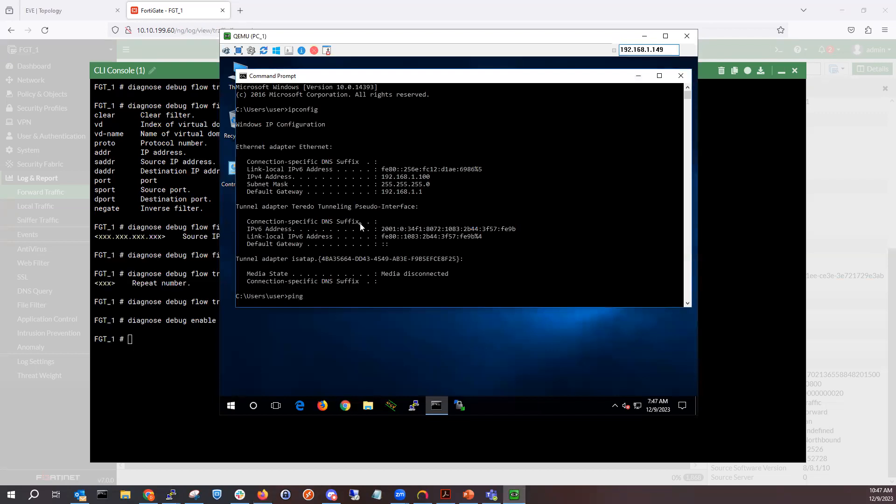
{"action": "type", "text": " google.com"}
{"action": "key", "text": "Return"}
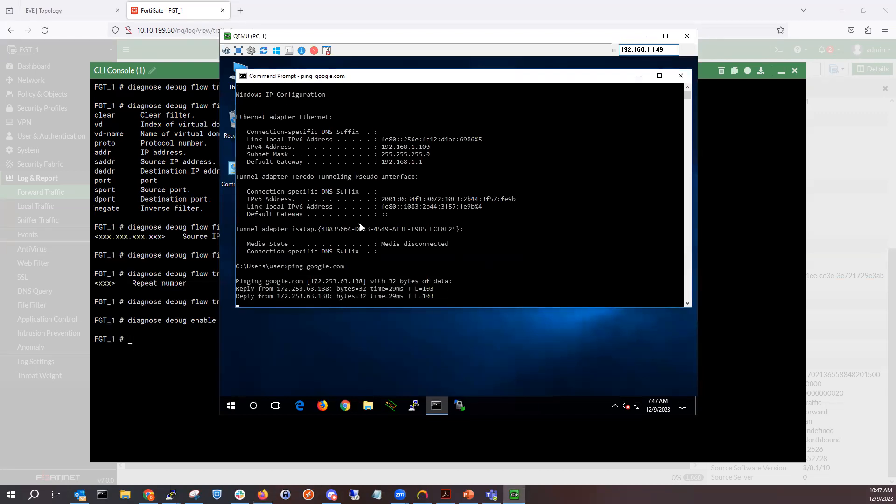
{"action": "key", "text": "alt+Tab"}
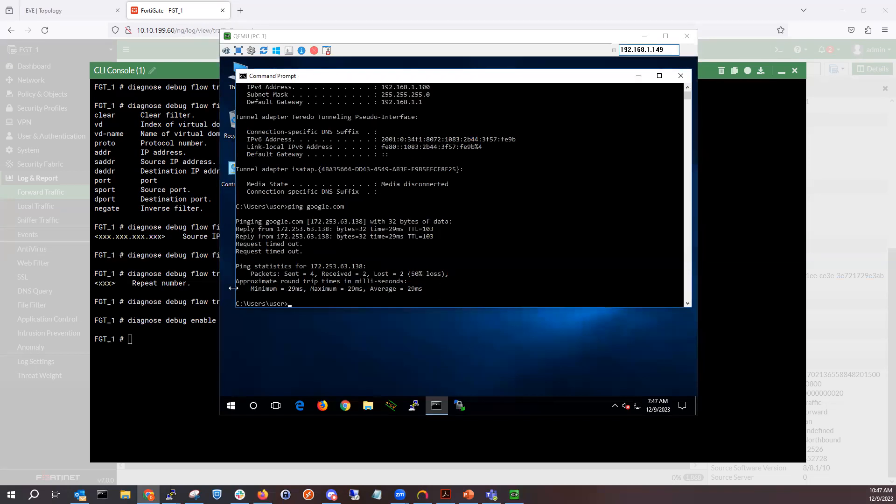
{"action": "key", "text": "Up"}
{"action": "key", "text": "Return"}
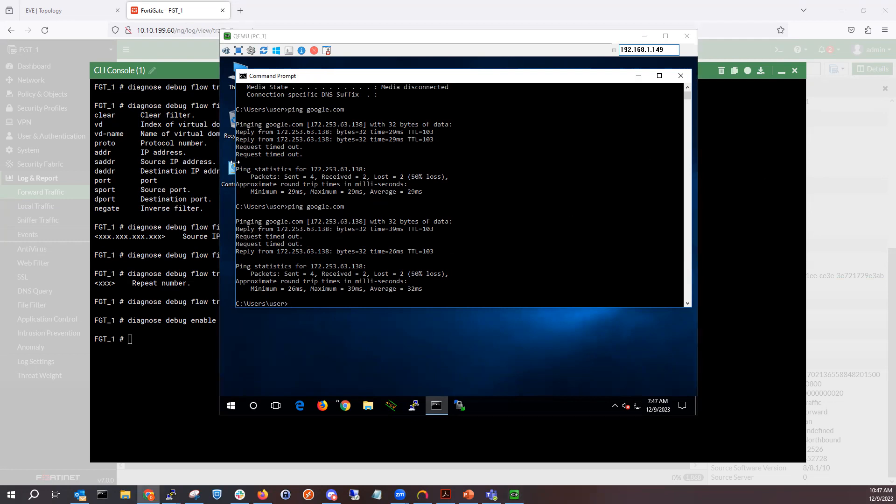
- Launch Firefox on PC_1 and close the File Explorer window
{"action": "left_click", "coordinate": [323, 406]}
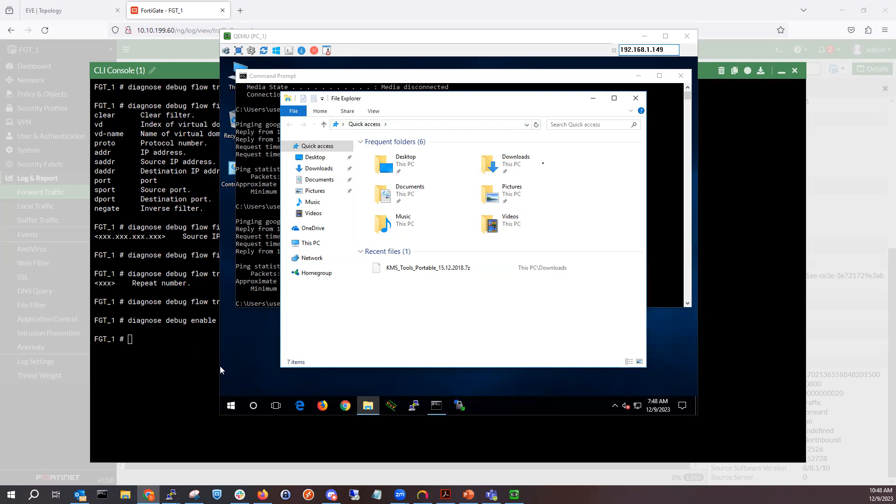
{"action": "left_click", "coordinate": [636, 98]}
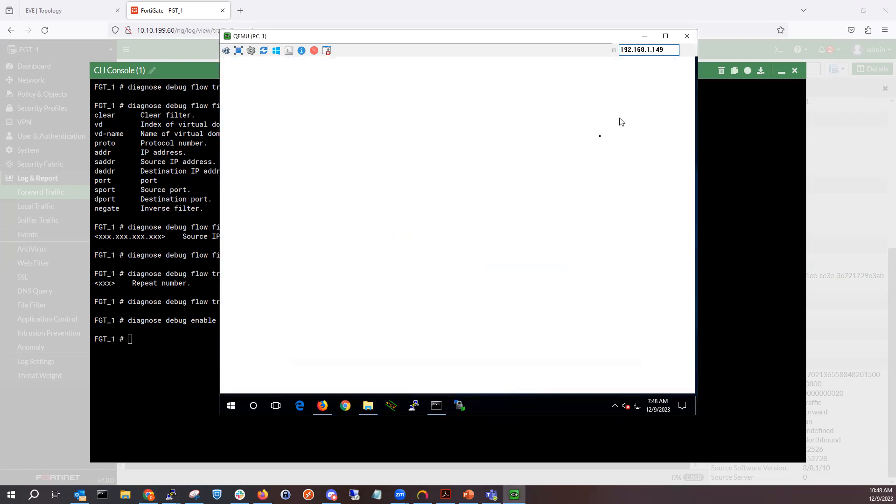
- Enable function-name display with diagnose debug flow show function-name enable in the CLI console
{"action": "left_click", "coordinate": [170, 341]}
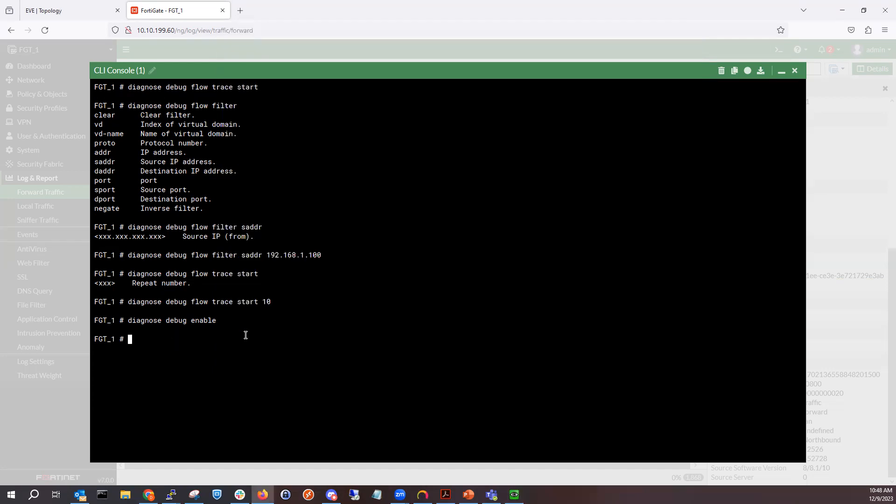
{"action": "type", "text": "diagnose debug flow show co"}
{"action": "key", "text": "BackSpace"}
{"action": "key", "text": "BackSpace"}
{"action": "key", "text": "question"}
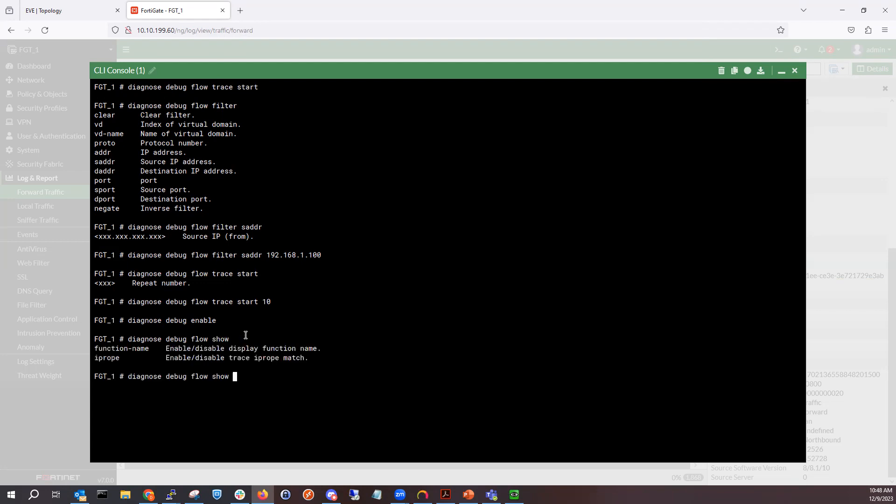
{"action": "type", "text": "f"}
{"action": "key", "text": "Tab"}
{"action": "type", "text": "enable"}
{"action": "key", "text": "Return"}
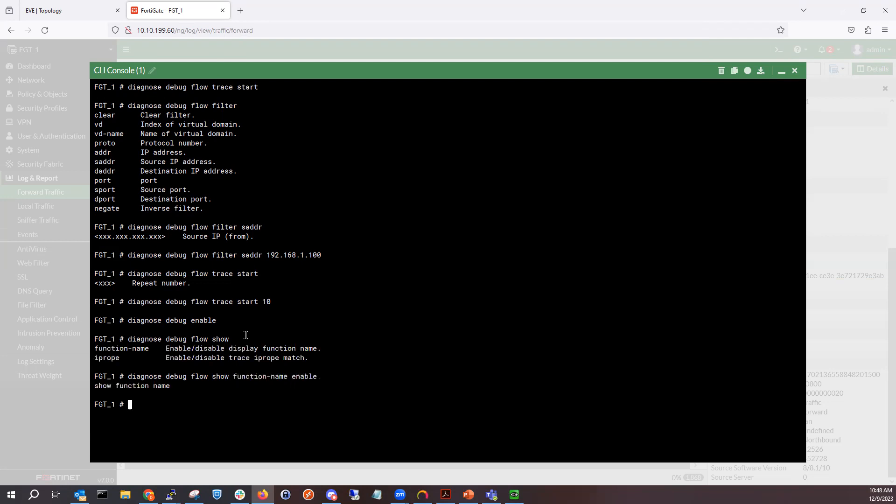
- List the options of diagnose debug flow show again
{"action": "key", "text": "Up"}
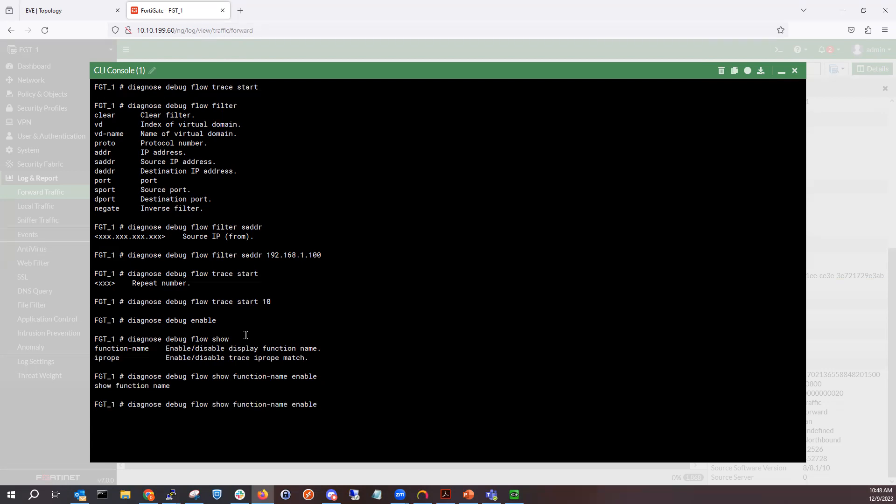
{"action": "key", "text": "BackSpace"}
{"action": "key", "text": "BackSpace"}
{"action": "key", "text": "BackSpace"}
{"action": "key", "text": "BackSpace"}
{"action": "key", "text": "BackSpace"}
{"action": "key", "text": "BackSpace"}
{"action": "key", "text": "BackSpace"}
{"action": "key", "text": "BackSpace"}
{"action": "key", "text": "BackSpace"}
{"action": "key", "text": "BackSpace"}
{"action": "key", "text": "BackSpace"}
{"action": "key", "text": "BackSpace"}
{"action": "key", "text": "BackSpace"}
{"action": "key", "text": "BackSpace"}
{"action": "key", "text": "BackSpace"}
{"action": "key", "text": "BackSpace"}
{"action": "key", "text": "BackSpace"}
{"action": "key", "text": "BackSpace"}
{"action": "key", "text": "BackSpace"}
{"action": "key", "text": "BackSpace"}
{"action": "key", "text": "question"}
{"action": "key", "text": "BackSpace"}
{"action": "key", "text": "BackSpace"}
{"action": "key", "text": "BackSpace"}
{"action": "key", "text": "BackSpace"}
{"action": "key", "text": "BackSpace"}
{"action": "key", "text": "BackSpace"}
{"action": "key", "text": "BackSpace"}
{"action": "key", "text": "BackSpace"}
{"action": "key", "text": "BackSpace"}
{"action": "key", "text": "BackSpace"}
{"action": "key", "text": "BackSpace"}
{"action": "key", "text": "BackSpace"}
{"action": "key", "text": "BackSpace"}
{"action": "key", "text": "BackSpace"}
{"action": "key", "text": "BackSpace"}
{"action": "key", "text": "BackSpace"}
{"action": "key", "text": "BackSpace"}
{"action": "key", "text": "BackSpace"}
{"action": "key", "text": "BackSpace"}
{"action": "key", "text": "BackSpace"}
{"action": "key", "text": "BackSpace"}
{"action": "key", "text": "BackSpace"}
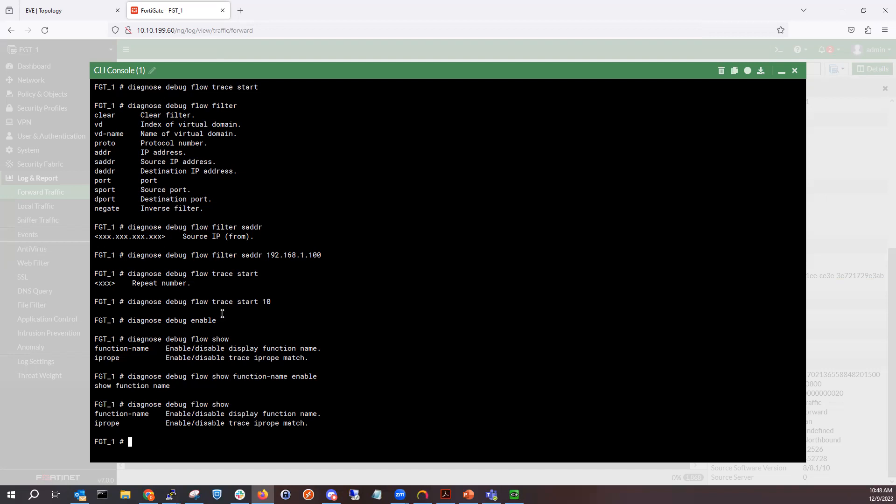
- Re-run diagnose debug enable from the command history
{"action": "key", "text": "Up"}
{"action": "key", "text": "Up"}
{"action": "key", "text": "Up"}
{"action": "key", "text": "Up"}
{"action": "key", "text": "Up"}
{"action": "key", "text": "Down"}
{"action": "key", "text": "Return"}
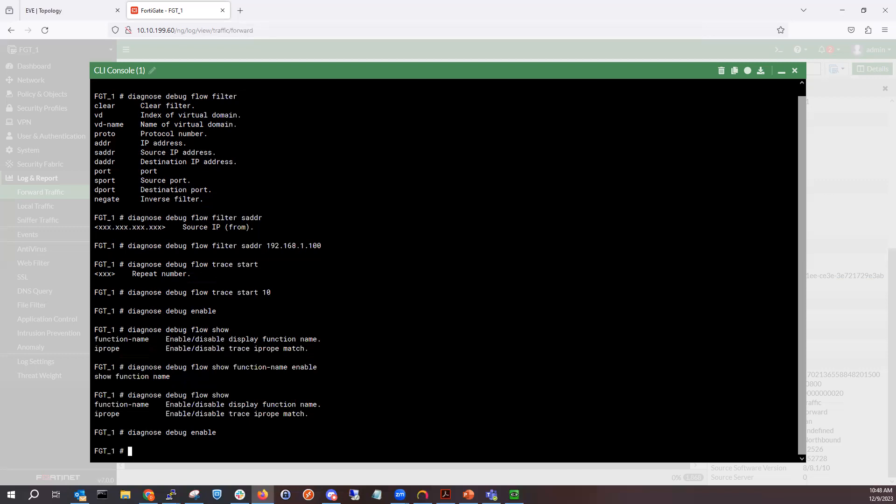
- Dismiss Firefox's default browser prompt on PC_1 and open the Wikipedia tile
{"action": "key", "text": "Up"}
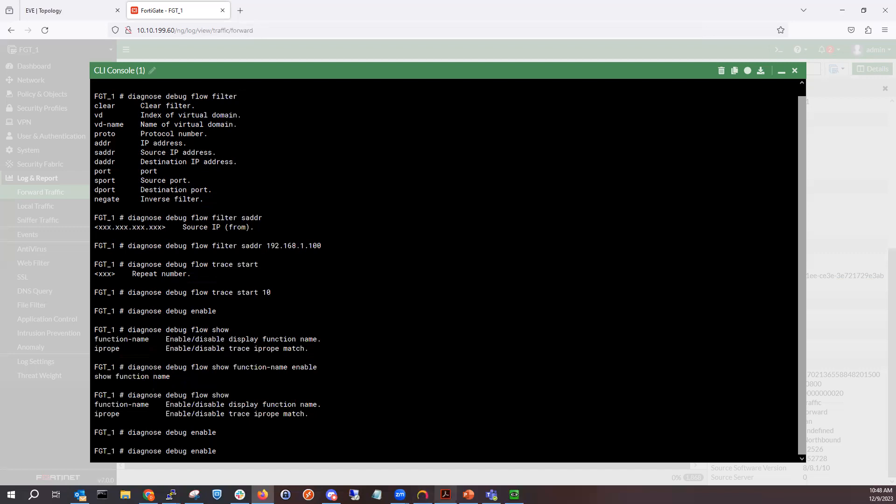
{"action": "left_click", "coordinate": [514, 494]}
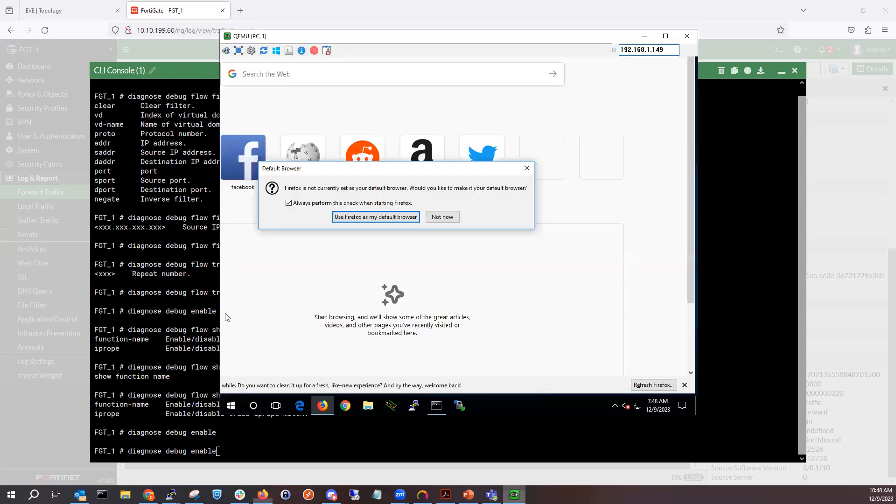
{"action": "left_click", "coordinate": [442, 218]}
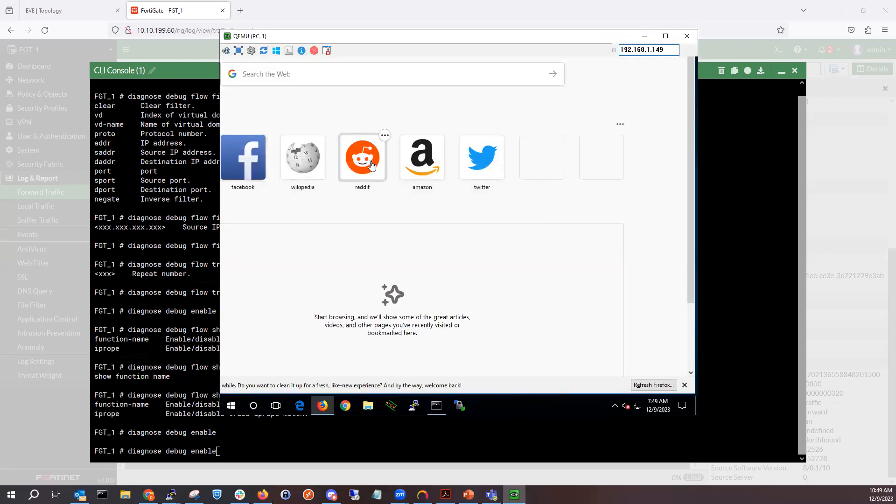
{"action": "left_click", "coordinate": [309, 168]}
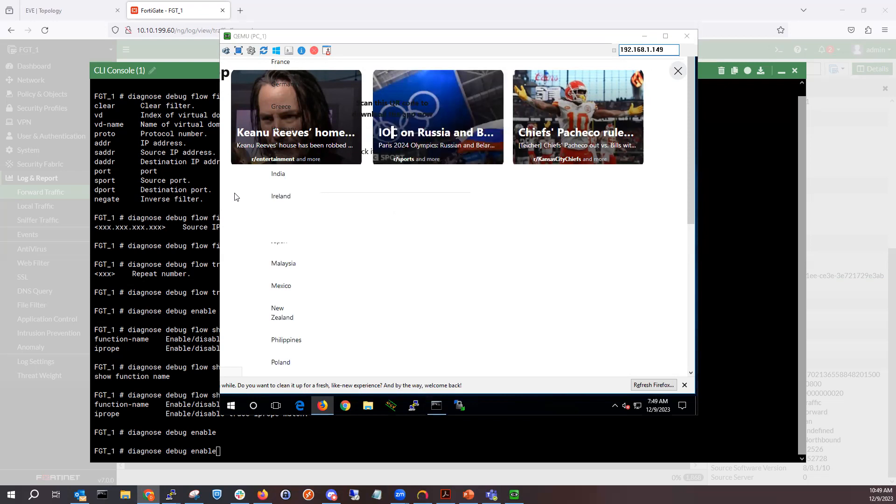
- Stop debugging with diagnose debug disable in the CLI console
{"action": "left_click", "coordinate": [177, 368]}
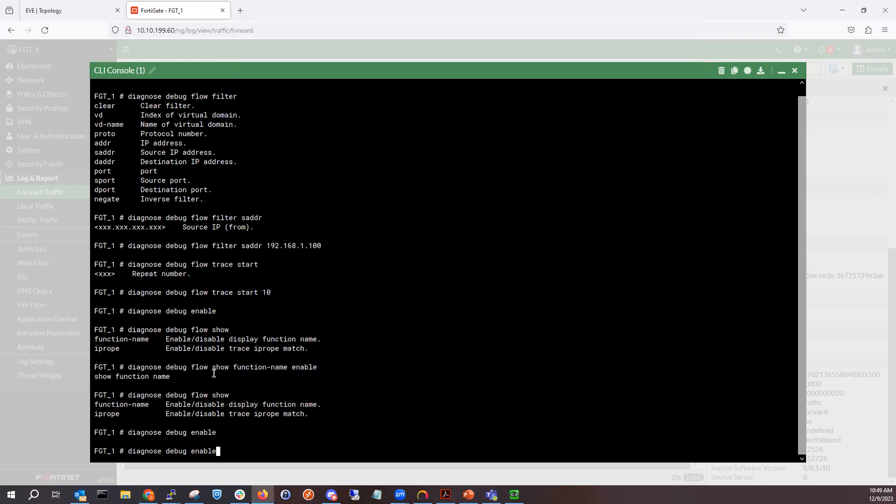
{"action": "key", "text": "BackSpace"}
{"action": "key", "text": "BackSpace"}
{"action": "key", "text": "BackSpace"}
{"action": "key", "text": "BackSpace"}
{"action": "key", "text": "BackSpace"}
{"action": "key", "text": "BackSpace"}
{"action": "type", "text": "disable"}
{"action": "key", "text": "Return"}
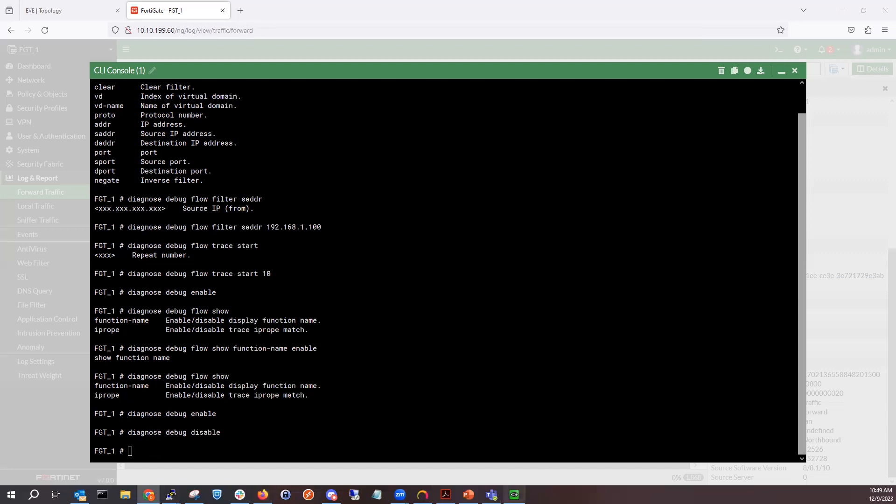
- Minimize PC_1's console window and close the CLI console
{"action": "left_click", "coordinate": [514, 494]}
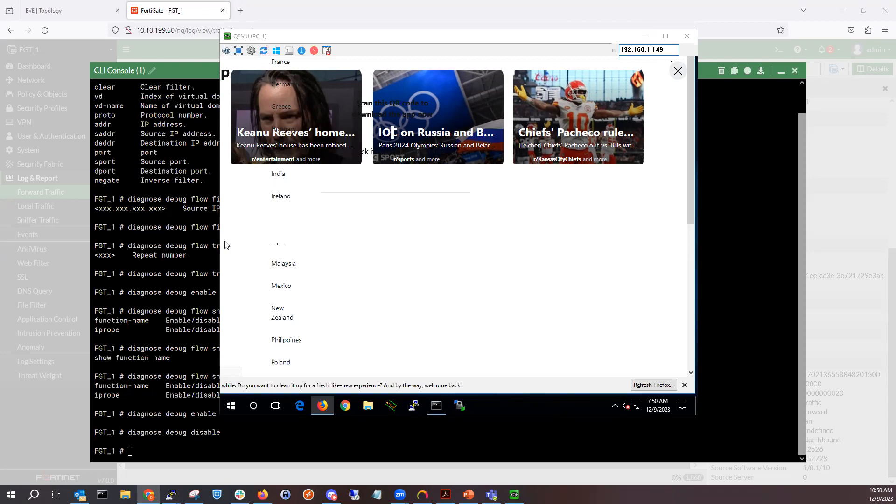
{"action": "left_click", "coordinate": [226, 244]}
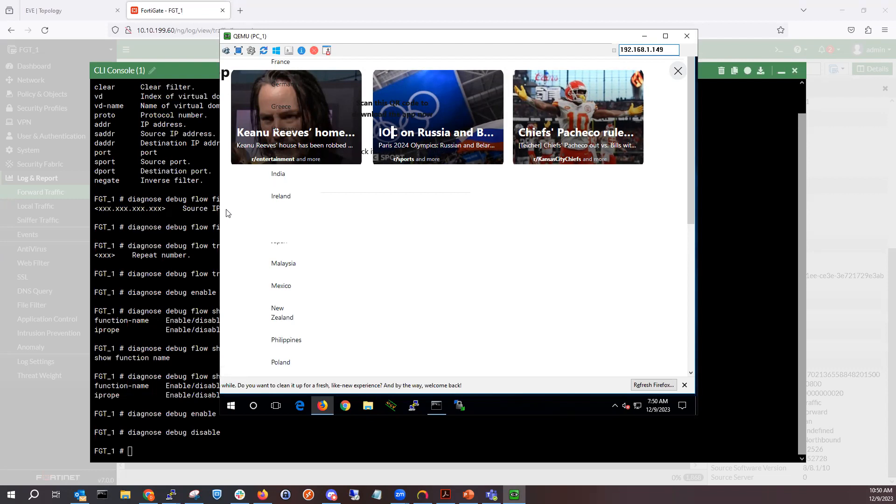
{"action": "key", "text": "alt+Tab"}
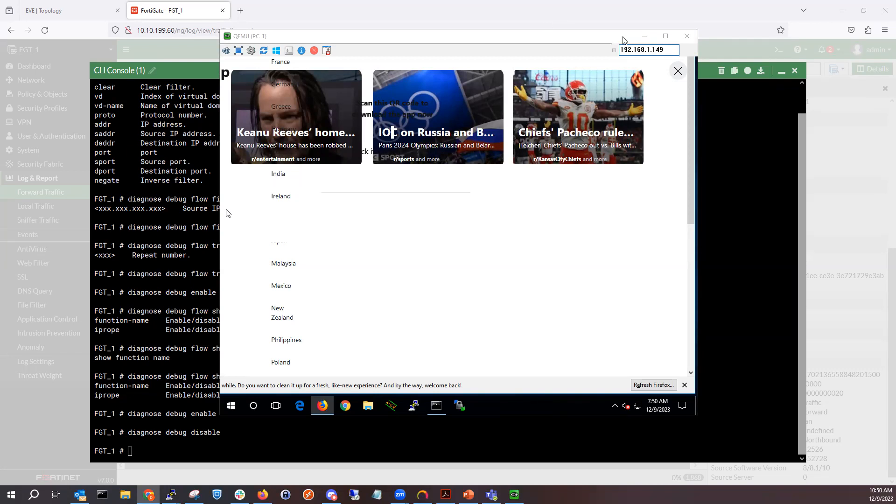
{"action": "left_click", "coordinate": [644, 36]}
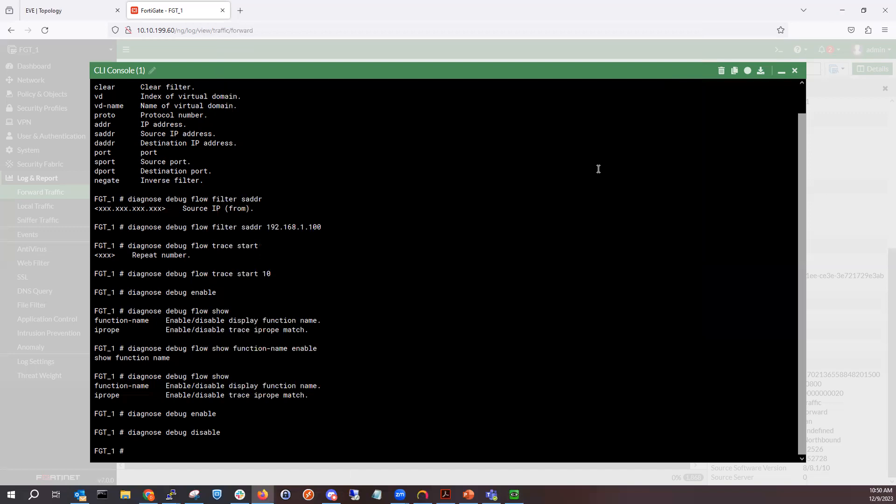
{"action": "key", "text": "Up"}
{"action": "left_click", "coordinate": [795, 70]}
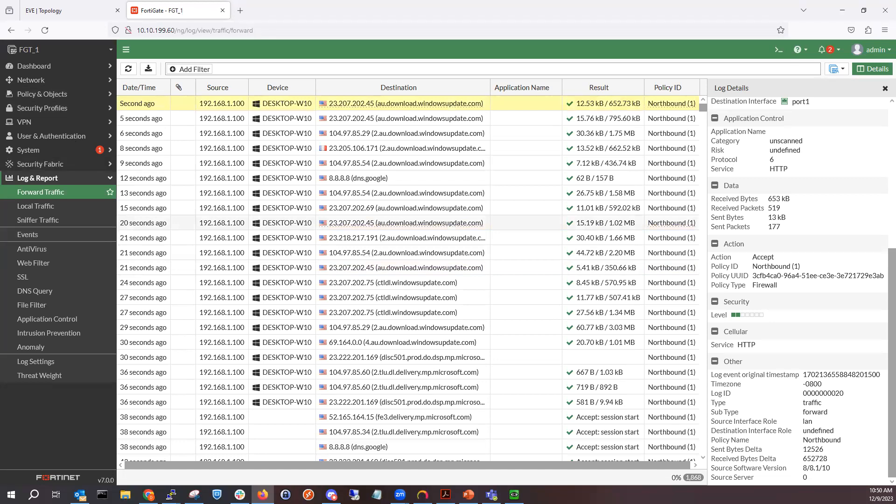
- Start a new packet capture filter and set its interface to port2
{"action": "left_click", "coordinate": [67, 84]}
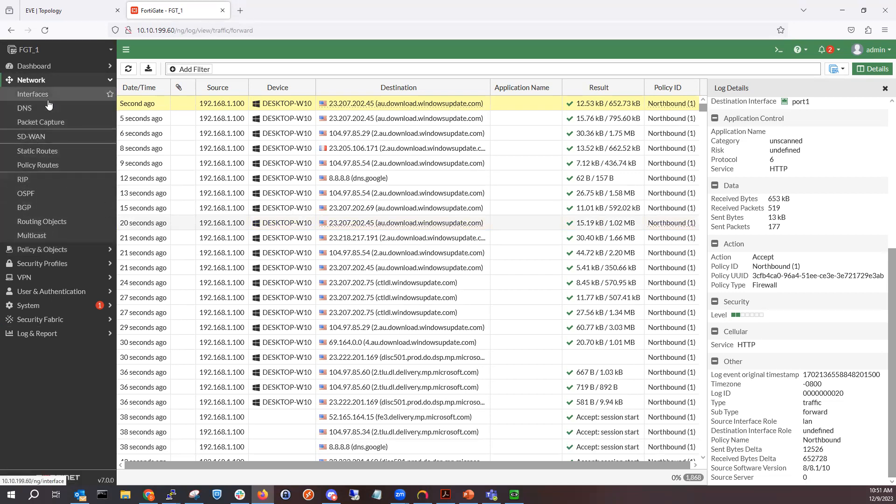
{"action": "left_click", "coordinate": [54, 122]}
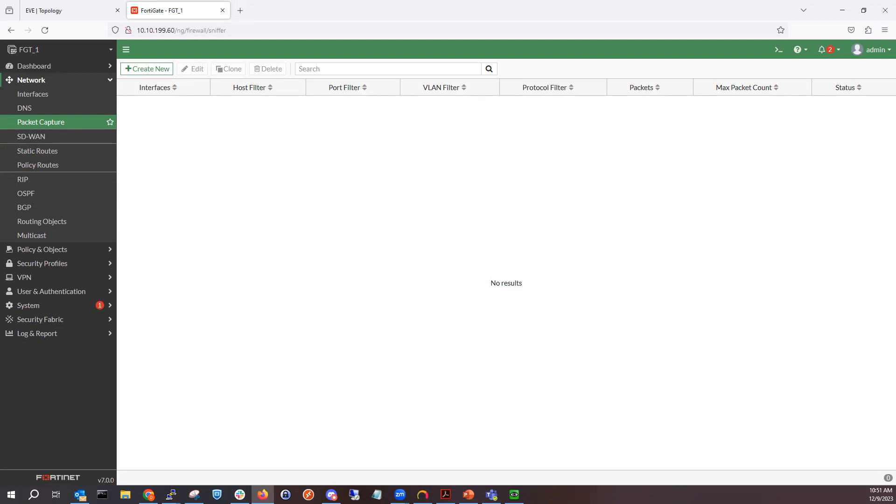
{"action": "left_click", "coordinate": [151, 69]}
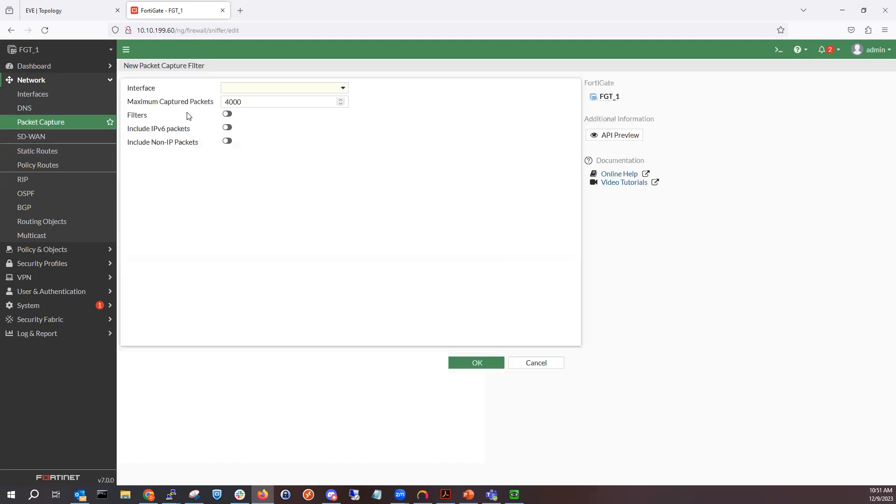
{"action": "left_click", "coordinate": [247, 89]}
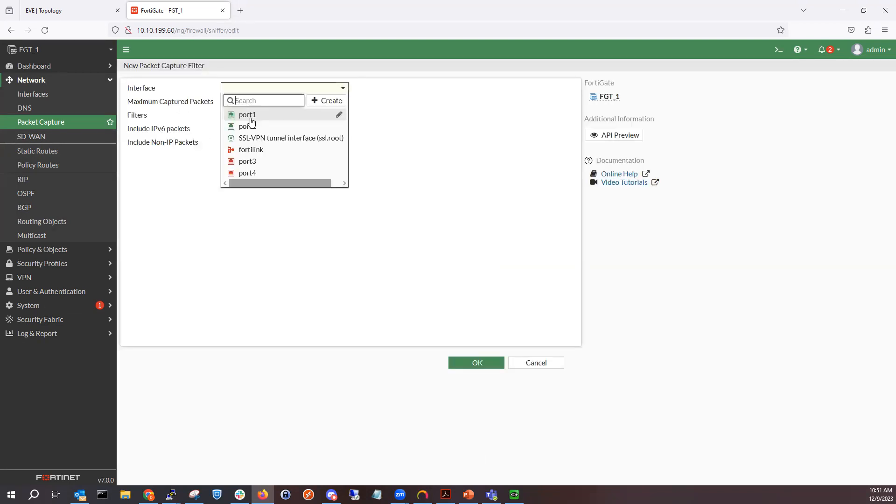
{"action": "mouse_move", "coordinate": [263, 121]}
{"action": "left_click", "coordinate": [261, 125]}
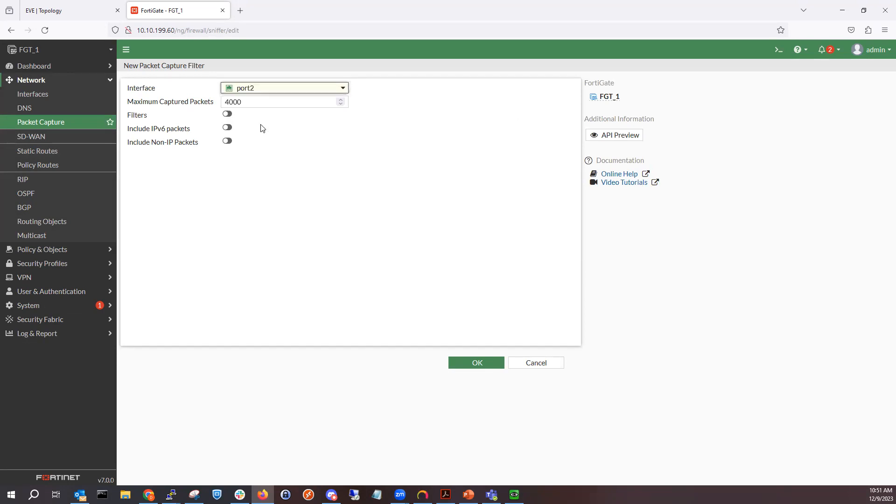
- Leave packet filters disabled and save the port2 packet capture
{"action": "left_click", "coordinate": [229, 115]}
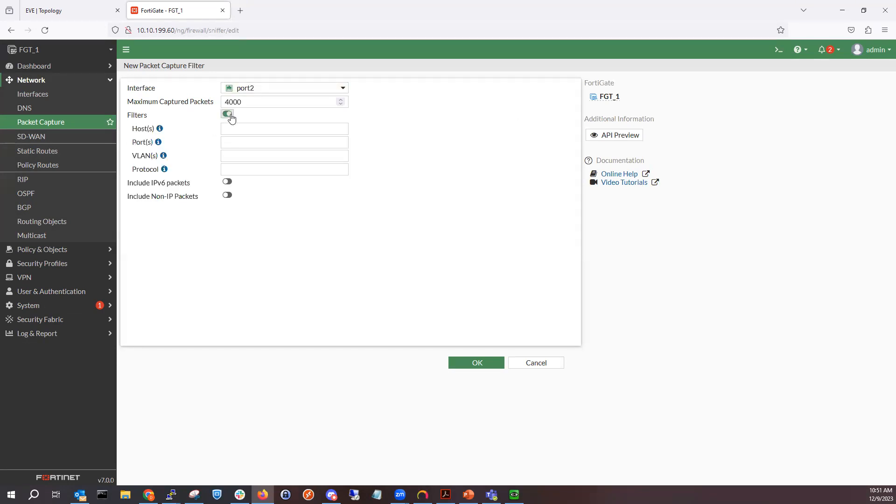
{"action": "left_click", "coordinate": [229, 115]}
{"action": "left_click", "coordinate": [469, 371]}
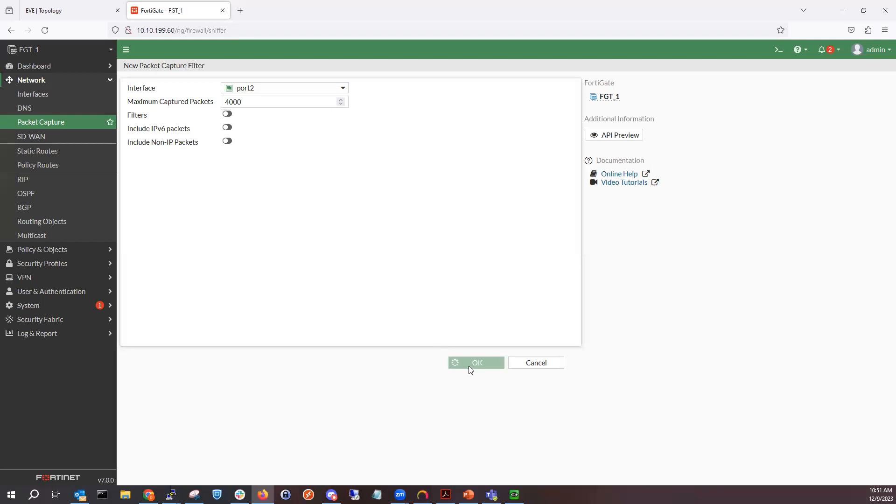
- Open the port2 capture entry, start capturing packets, and close the editor
{"action": "double_click", "coordinate": [210, 106]}
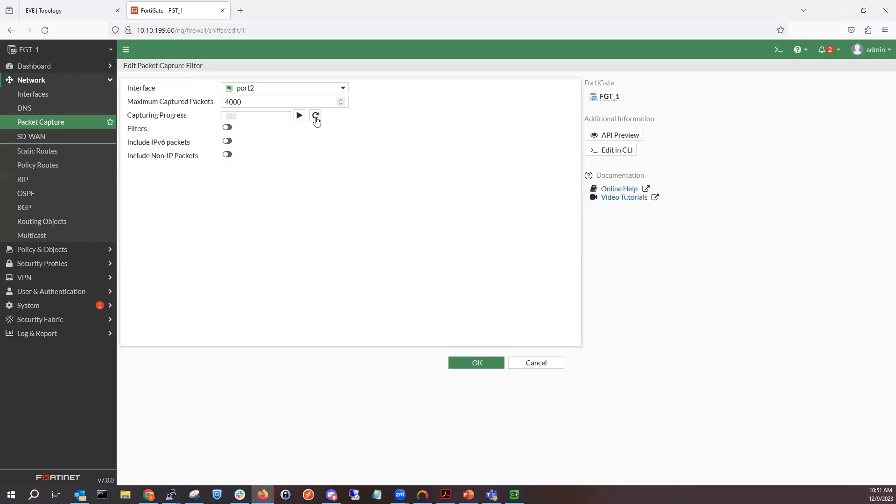
{"action": "left_click", "coordinate": [300, 115]}
{"action": "left_click", "coordinate": [469, 363]}
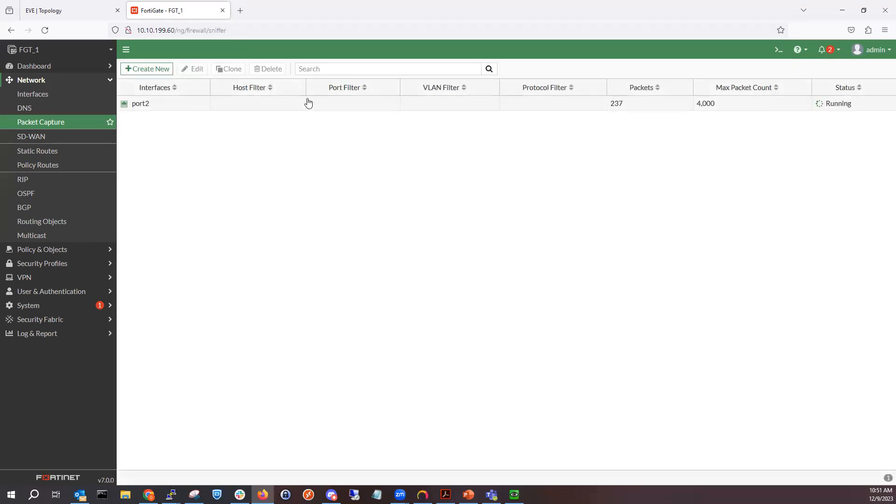
- Stop the running port2 capture and download it as a pcap file
{"action": "right_click", "coordinate": [308, 101]}
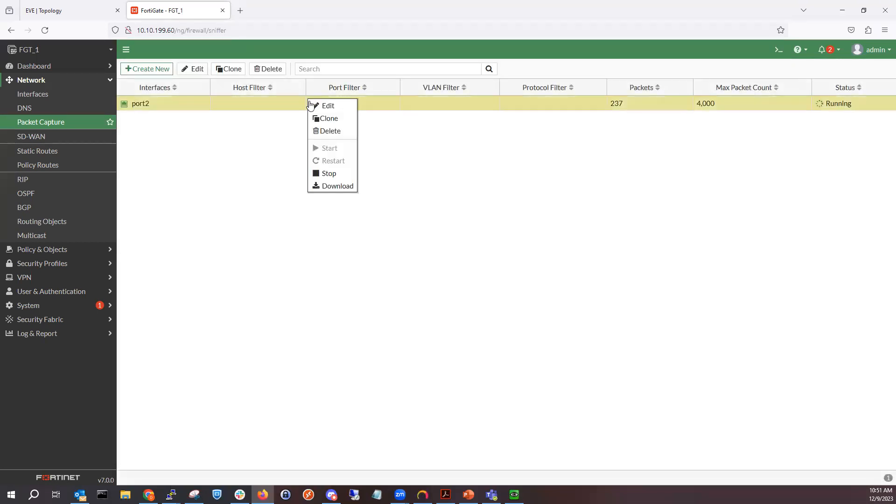
{"action": "left_click", "coordinate": [336, 175]}
{"action": "double_click", "coordinate": [148, 107]}
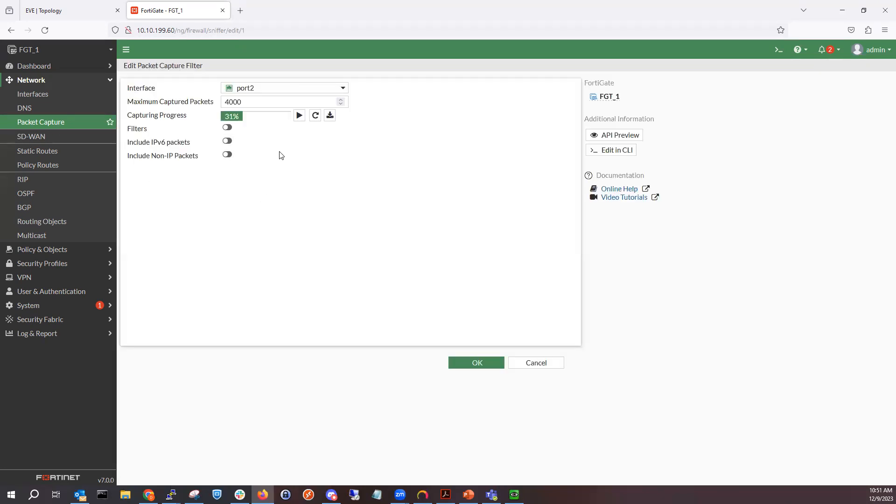
{"action": "left_click", "coordinate": [330, 115]}
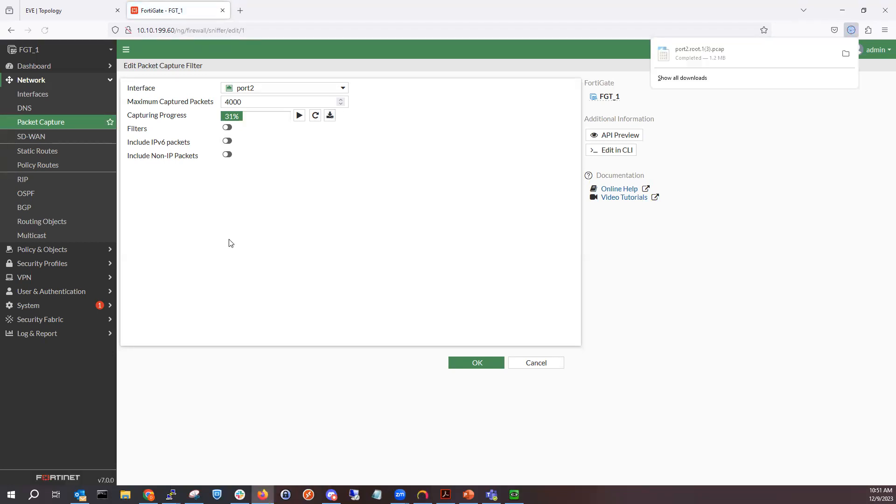
- Open the downloaded port2 pcap in Wireshark and minimize it
{"action": "left_click", "coordinate": [675, 53]}
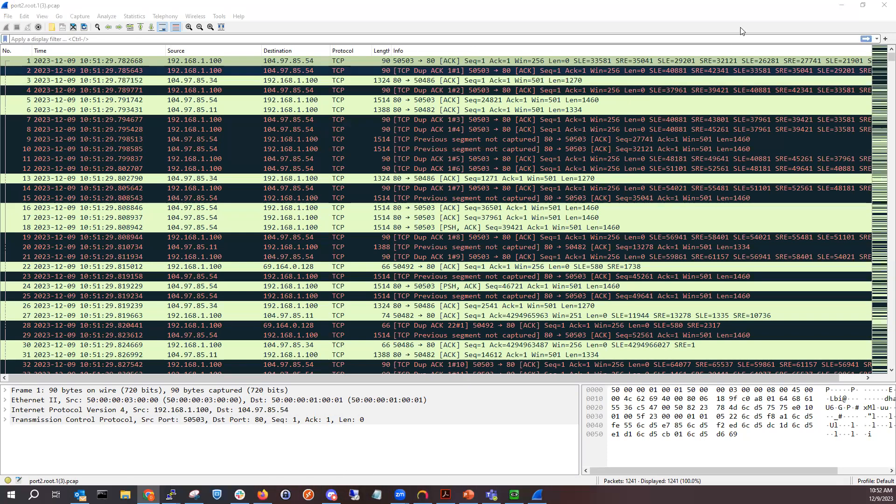
{"action": "left_click", "coordinate": [850, 6]}
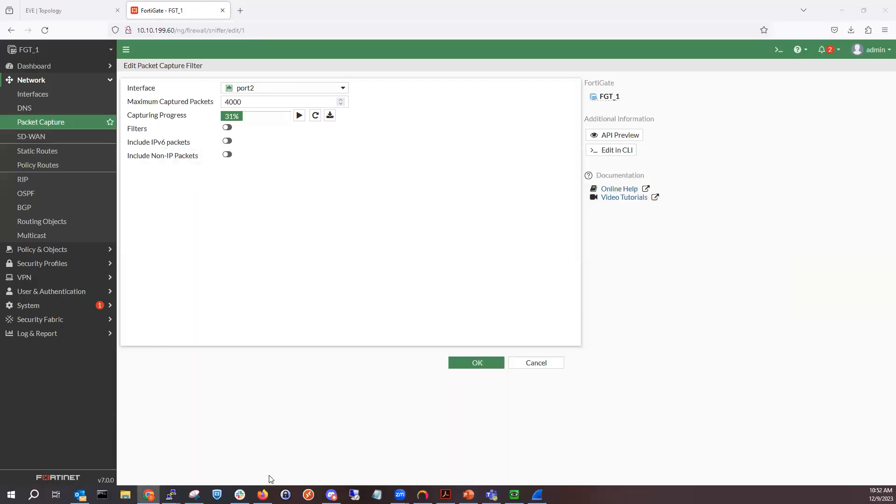
- Switch to the FGT_1 console and log in as admin with the account password
{"action": "mouse_move", "coordinate": [172, 480]}
{"action": "left_click", "coordinate": [124, 455]}
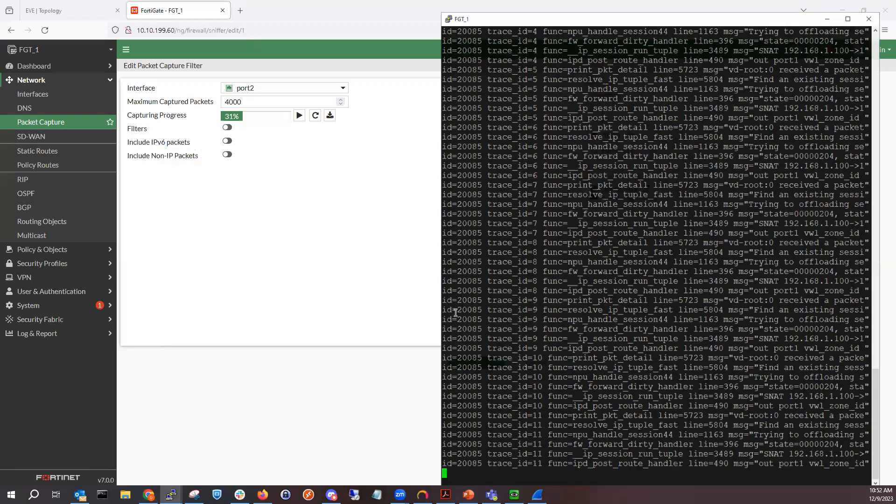
{"action": "key", "text": "Return"}
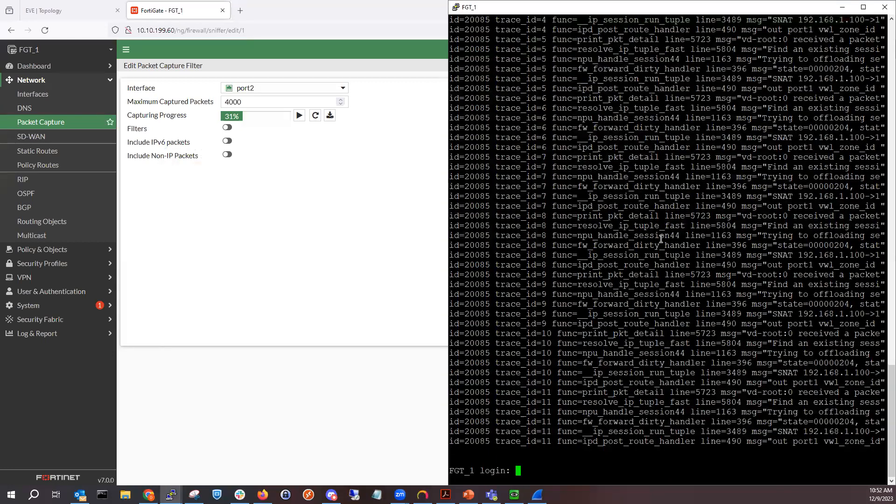
{"action": "type", "text": "admin"}
{"action": "key", "text": "Return"}
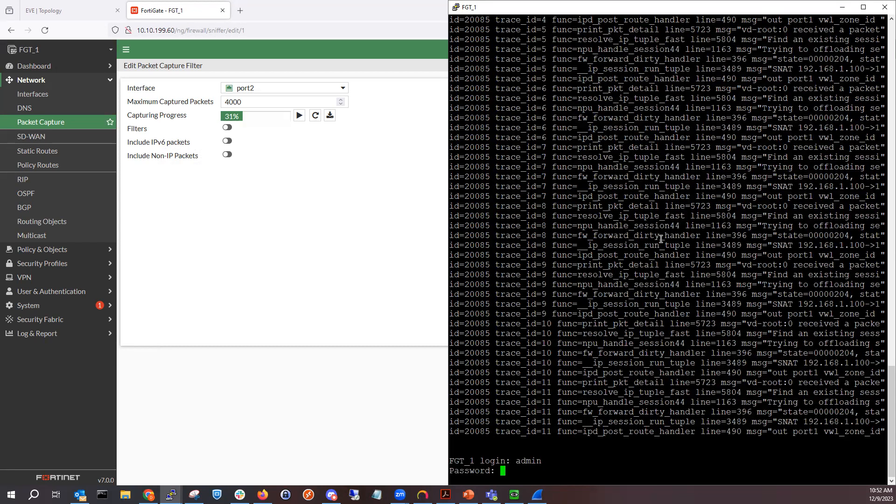
{"action": "key", "text": "Return"}
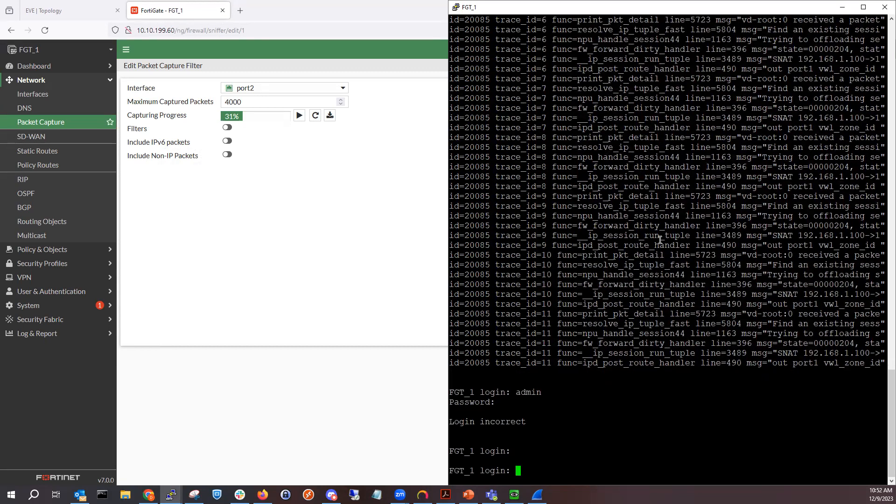
{"action": "type", "text": "admin"}
{"action": "key", "text": "Return"}
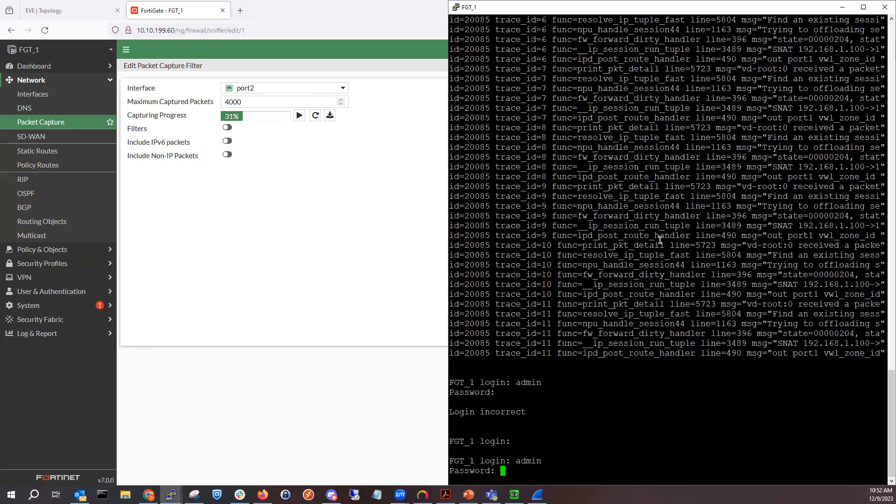
{"action": "key", "text": "Return"}
- Disable debug output with diagnose debug disable
{"action": "type", "text": "diagnose "}
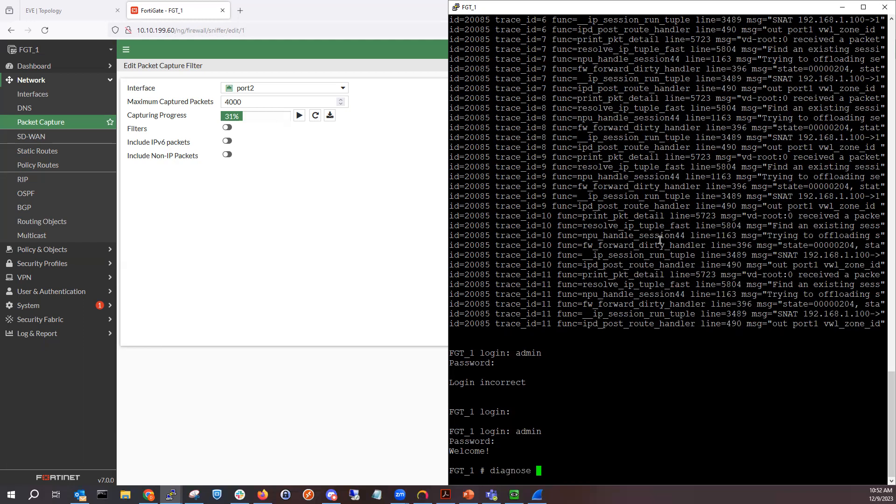
{"action": "type", "text": "debug disable"}
{"action": "key", "text": "Return"}
- Maximize the console window and scroll back through the earlier session output
{"action": "scroll", "coordinate": [651, 200], "scroll_direction": "up", "scroll_amount": 20}
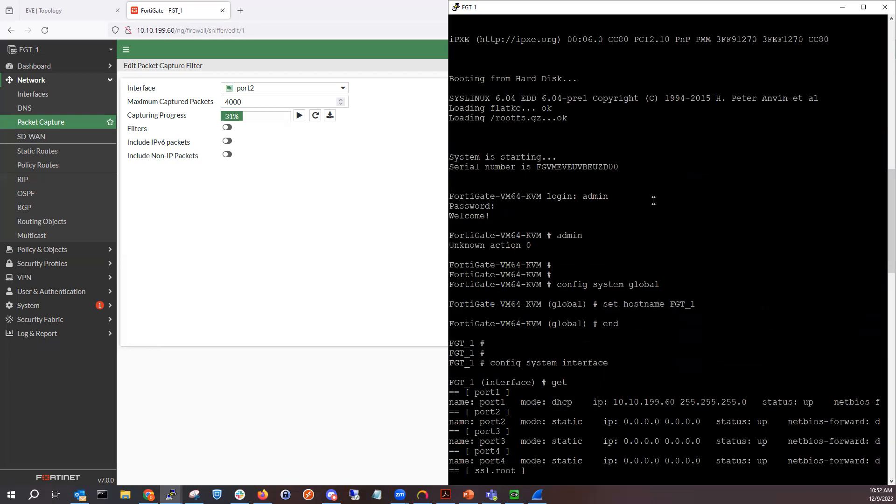
{"action": "scroll", "coordinate": [651, 201], "scroll_direction": "down", "scroll_amount": 15}
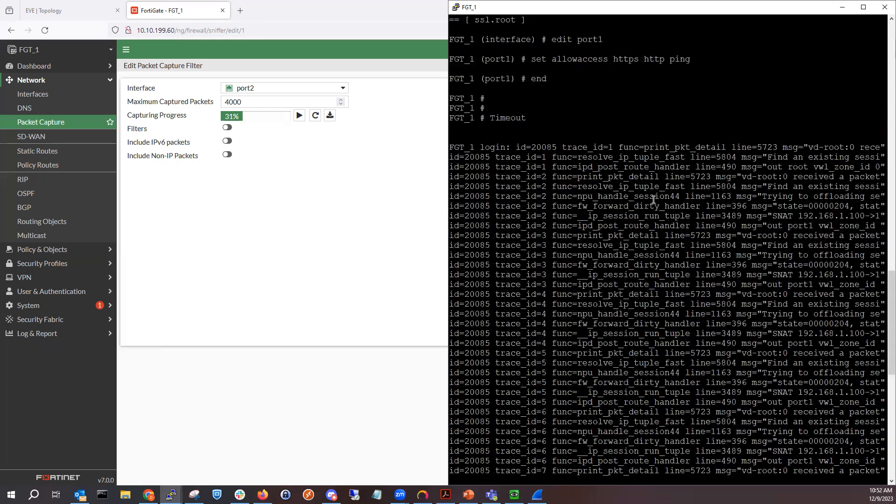
{"action": "left_click", "coordinate": [863, 7]}
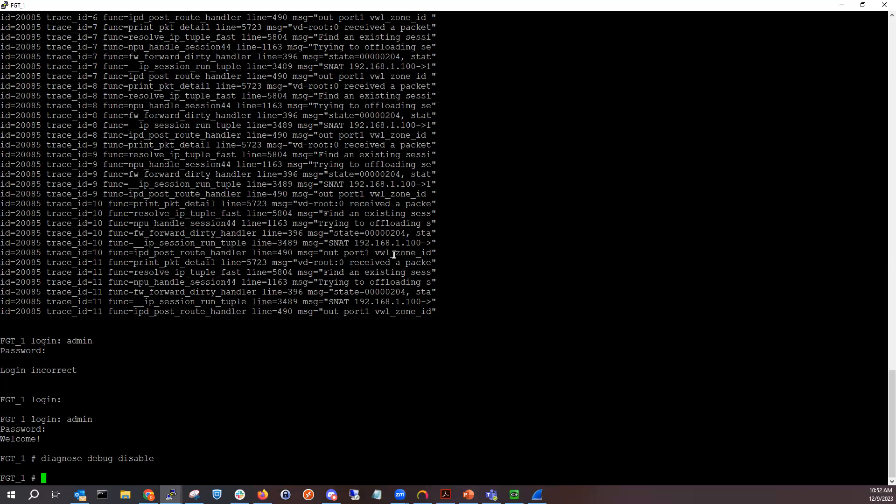
{"action": "scroll", "coordinate": [394, 254], "scroll_direction": "up", "scroll_amount": 16}
{"action": "scroll", "coordinate": [442, 253], "scroll_direction": "down", "scroll_amount": 8}
{"action": "scroll", "coordinate": [442, 253], "scroll_direction": "up", "scroll_amount": 8}
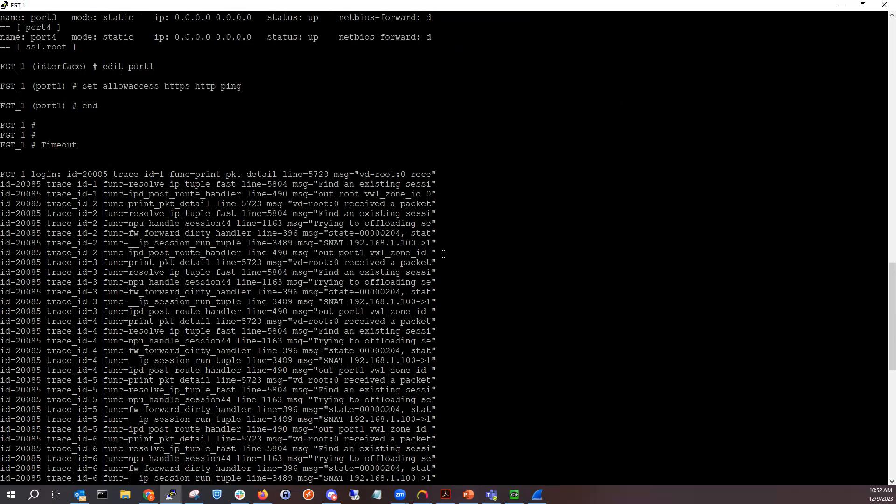
{"action": "scroll", "coordinate": [377, 221], "scroll_direction": "down", "scroll_amount": 8}
{"action": "scroll", "coordinate": [288, 196], "scroll_direction": "up", "scroll_amount": 8}
{"action": "scroll", "coordinate": [321, 226], "scroll_direction": "down", "scroll_amount": 16}
{"action": "key", "text": "Up"}
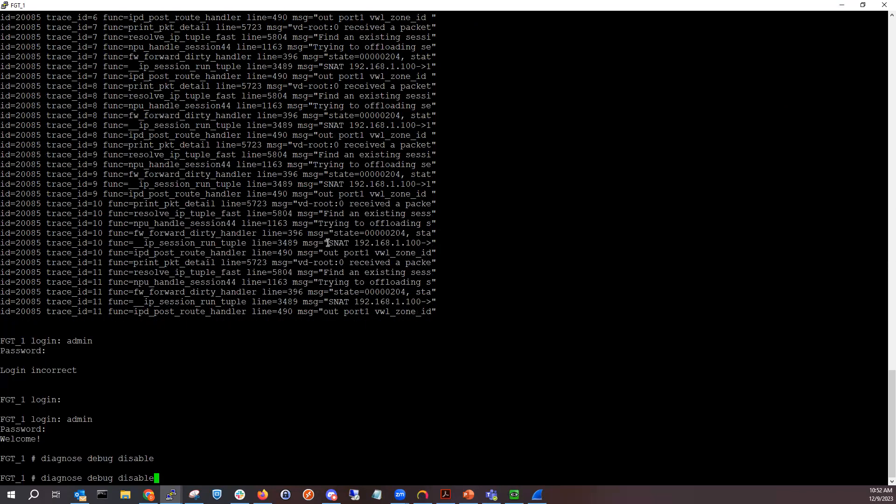
{"action": "key", "text": "Down"}
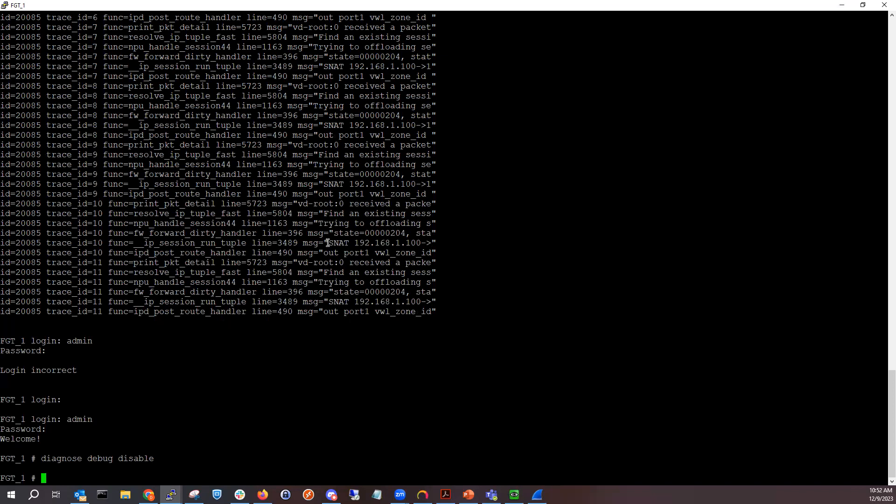
- Set the debug flow filter to source address 192.168.1.100 with diagnose debug flow filter saddr
{"action": "type", "text": "diagnose debug flow filter"}
{"action": "key", "text": "question"}
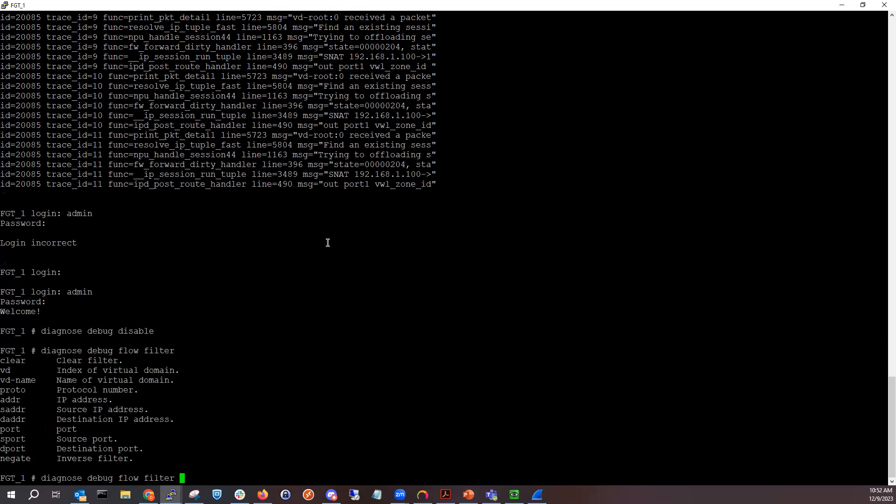
{"action": "type", "text": "saddr 192.168.1.100"}
{"action": "key", "text": "Return"}
- List the available diagnose debug sub-commands
{"action": "type", "text": "diagnose "}
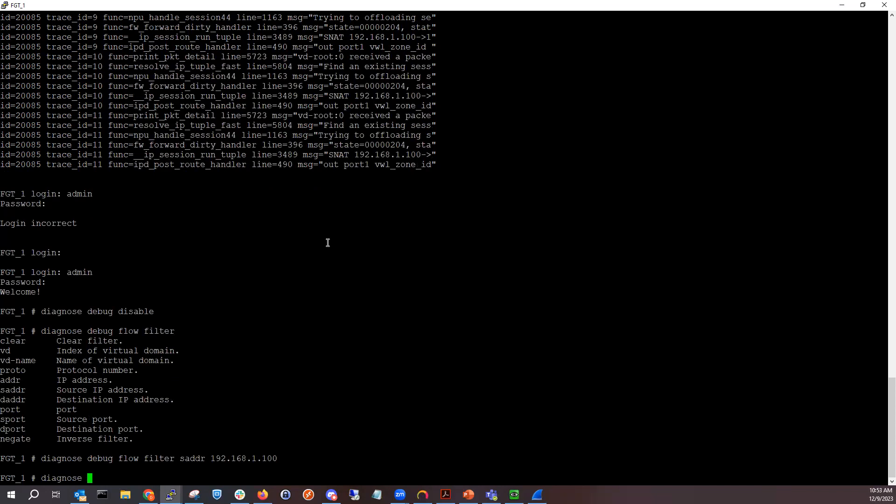
{"action": "type", "text": "debug"}
{"action": "key", "text": "BackSpace"}
{"action": "type", "text": "sh"}
{"action": "key", "text": "BackSpace"}
{"action": "key", "text": "BackSpace"}
{"action": "key", "text": "question"}
{"action": "key", "text": "space"}
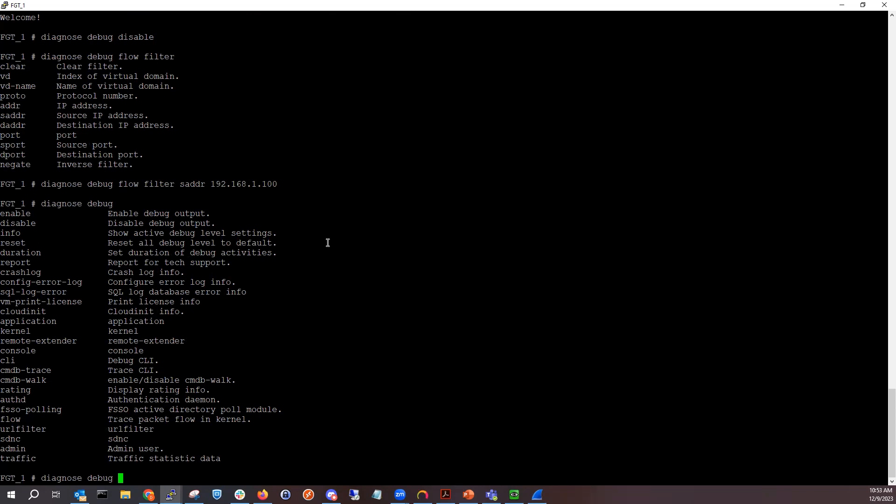
- Enable function names in flow debug output with diagnose debug flow show function-name
{"action": "type", "text": "flow show function-name"}
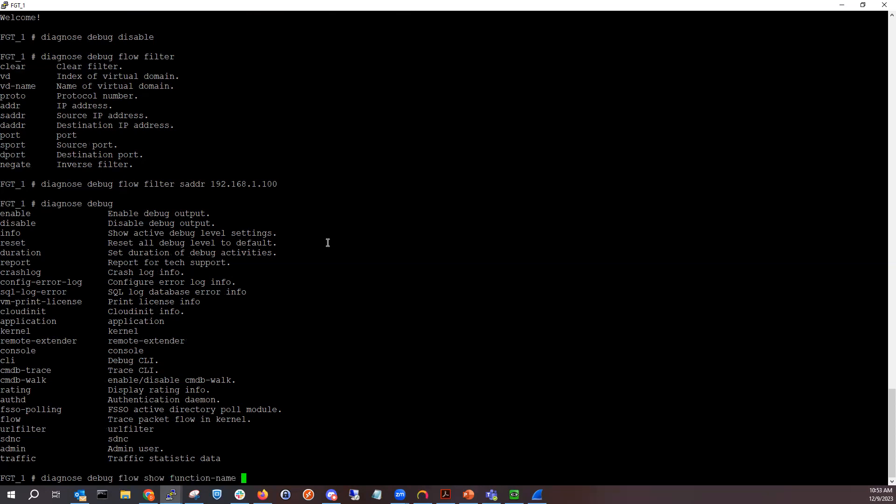
{"action": "key", "text": "Return"}
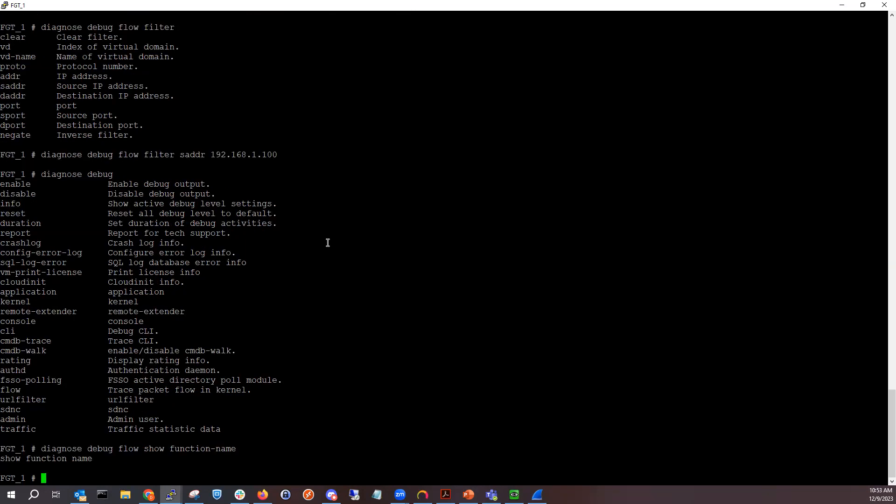
- Try to run diagnose debug flow trace 15
{"action": "type", "text": "diagnose debug flow trace "}
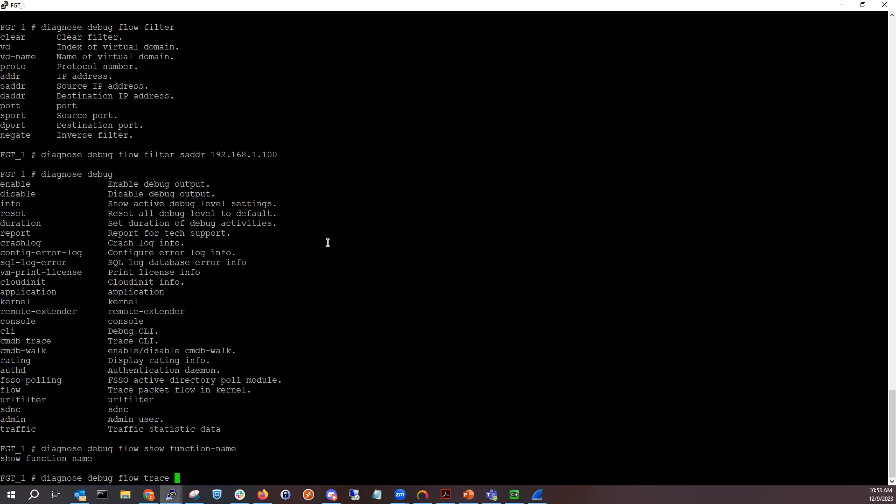
{"action": "type", "text": "15"}
{"action": "key", "text": "Return"}
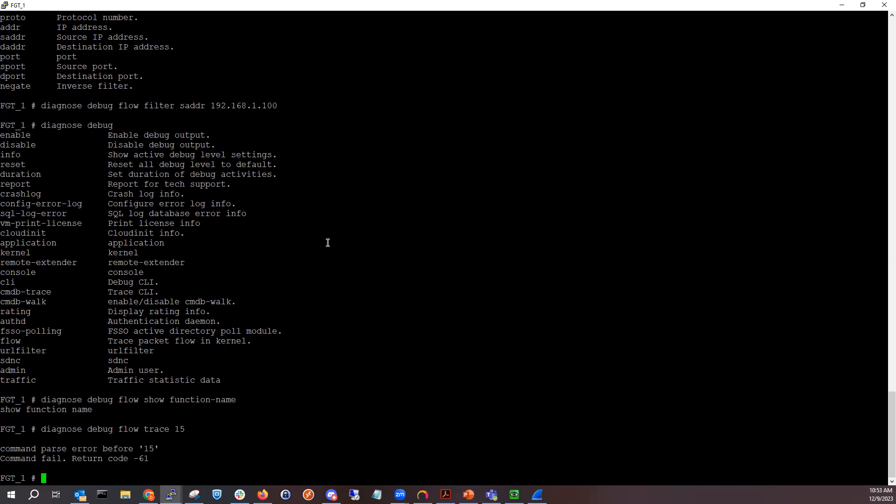
- Start tracing 15 packets with diagnose debug flow trace start 15
{"action": "key", "text": "Up"}
{"action": "key", "text": "BackSpace"}
{"action": "key", "text": "BackSpace"}
{"action": "key", "text": "BackSpace"}
{"action": "key", "text": "BackSpace"}
{"action": "key", "text": "BackSpace"}
{"action": "key", "text": "BackSpace"}
{"action": "key", "text": "BackSpace"}
{"action": "key", "text": "BackSpace"}
{"action": "key", "text": "BackSpace"}
{"action": "key", "text": "BackSpace"}
{"action": "type", "text": "w t"}
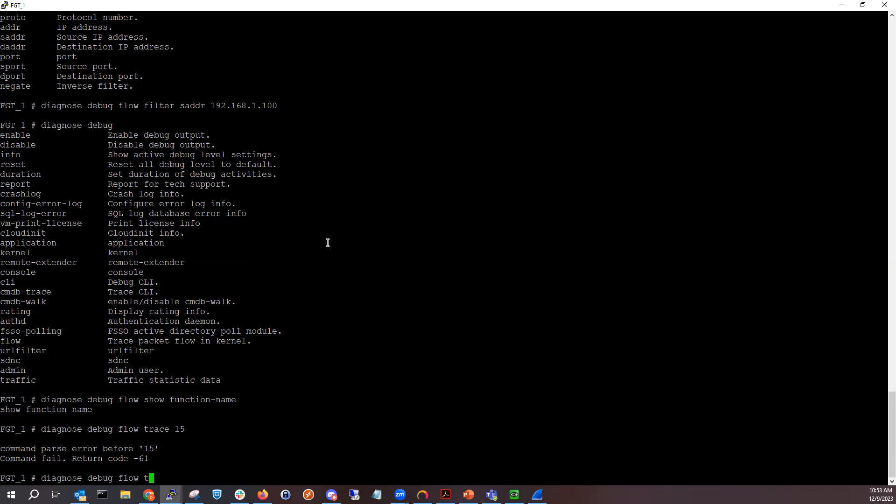
{"action": "type", "text": "race start 15"}
{"action": "key", "text": "Return"}
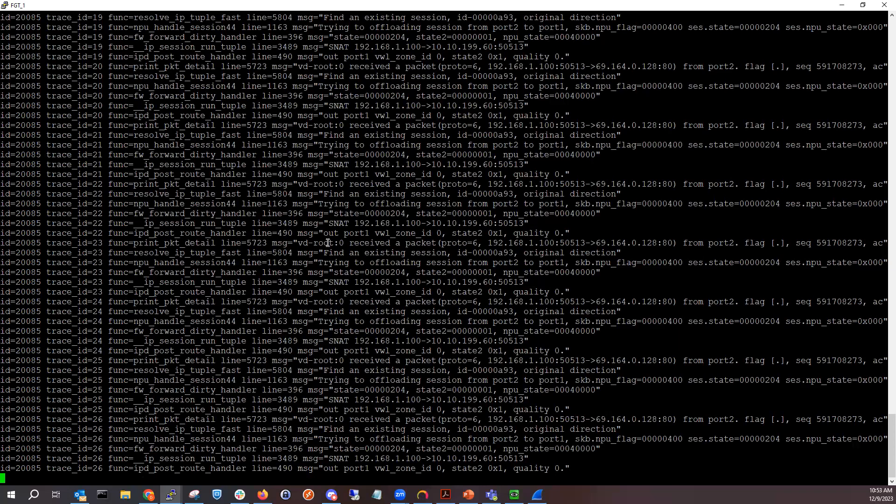
- Copy the first lines of the flow trace output from the FortiGate CLI and paste them into a maximized Notepad window
{"action": "scroll", "coordinate": [328, 242], "scroll_direction": "up", "scroll_amount": 15}
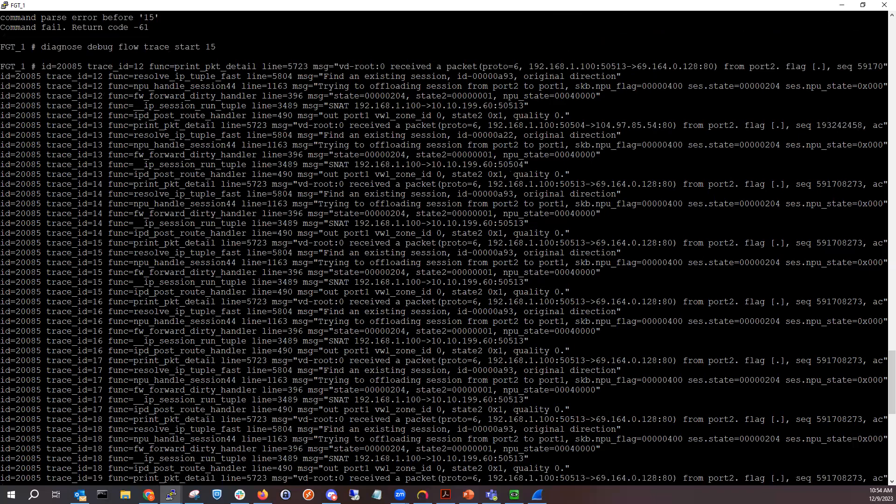
{"action": "key", "text": "alt+Tab"}
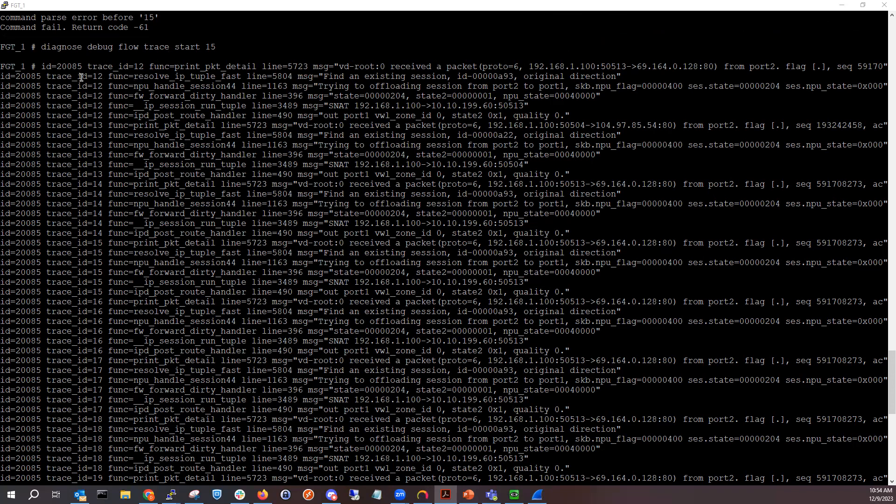
{"action": "left_click", "coordinate": [4, 73]}
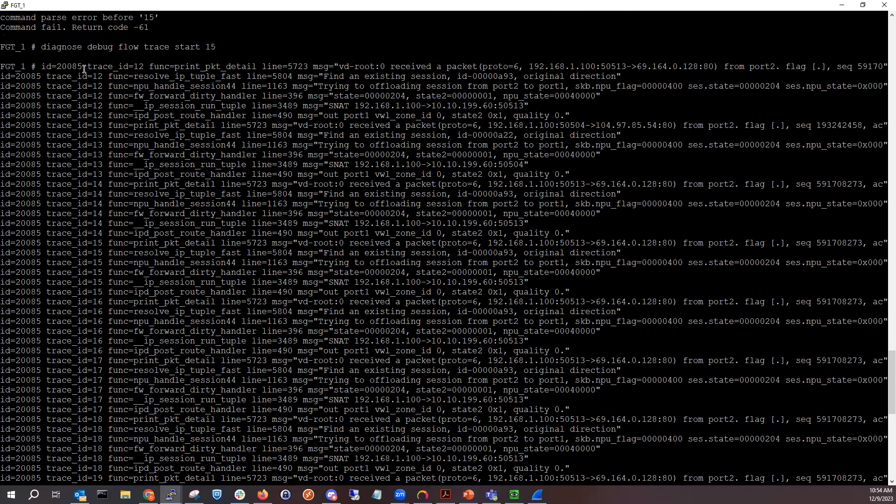
{"action": "left_click_drag", "start_coordinate": [44, 66], "coordinate": [661, 136]}
{"action": "key", "text": "ctrl+c"}
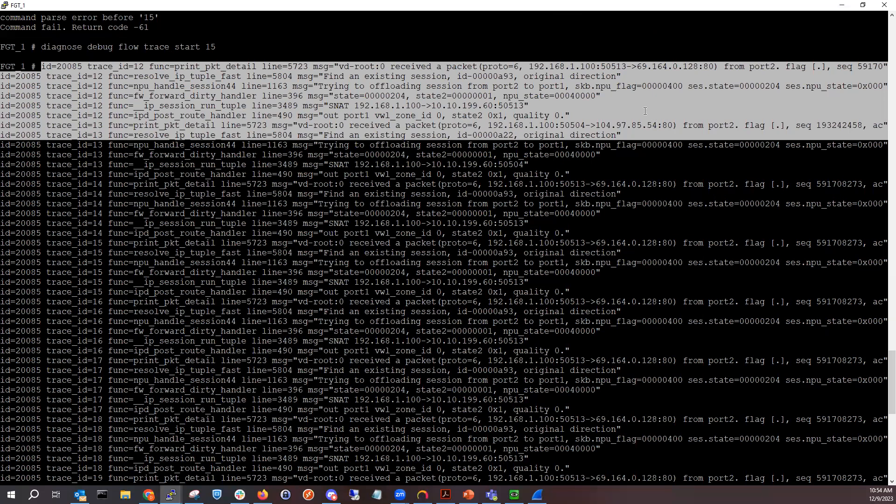
{"action": "key", "text": "Return"}
{"action": "left_click", "coordinate": [377, 494]}
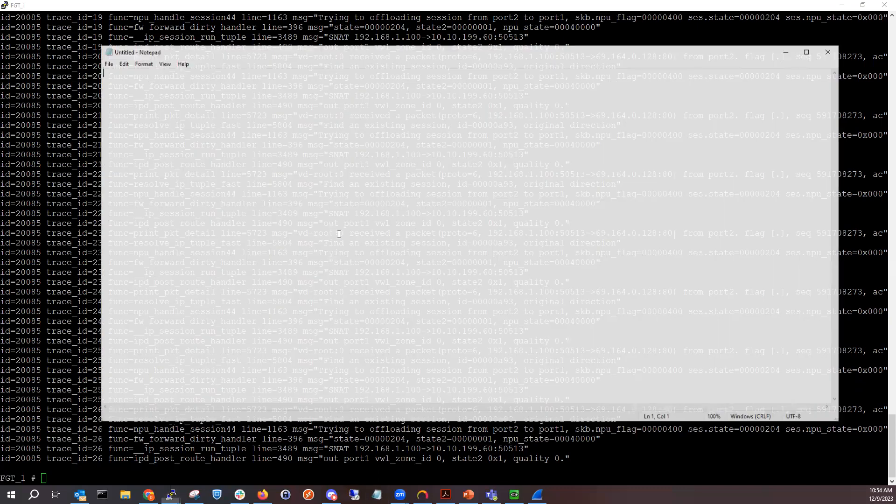
{"action": "key", "text": "ctrl+v"}
{"action": "left_click", "coordinate": [806, 52]}
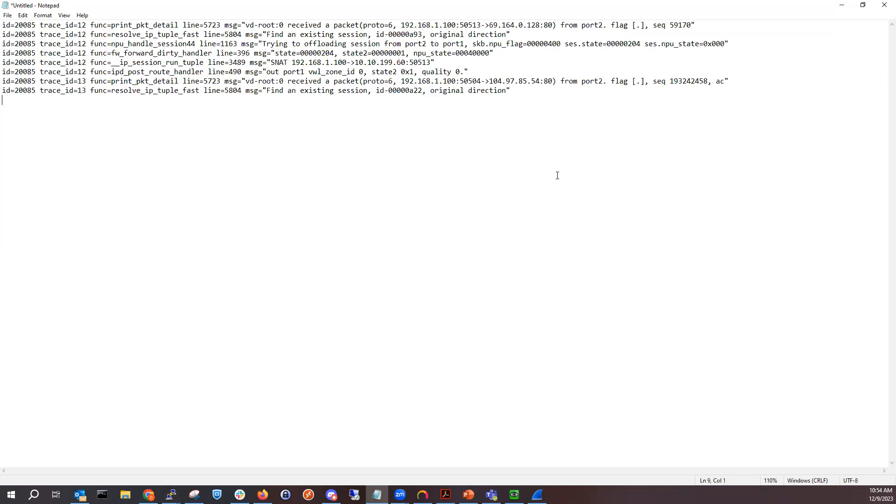
- Examine the pasted trace fields: id, trace_id, function, line, source and destination ports, and ingress interface
{"action": "scroll", "coordinate": [557, 175], "scroll_direction": "up", "scroll_amount": 4, "text": "ctrl"}
{"action": "scroll", "coordinate": [557, 177], "scroll_direction": "down", "scroll_amount": 2, "text": "ctrl"}
{"action": "scroll", "coordinate": [557, 177], "scroll_direction": "up", "scroll_amount": 1, "text": "ctrl"}
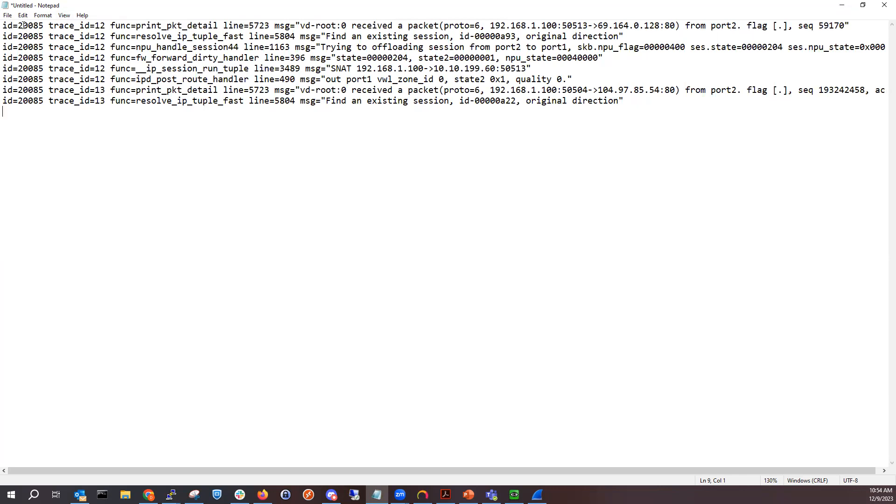
{"action": "left_click_drag", "start_coordinate": [44, 25], "coordinate": [2, 25]}
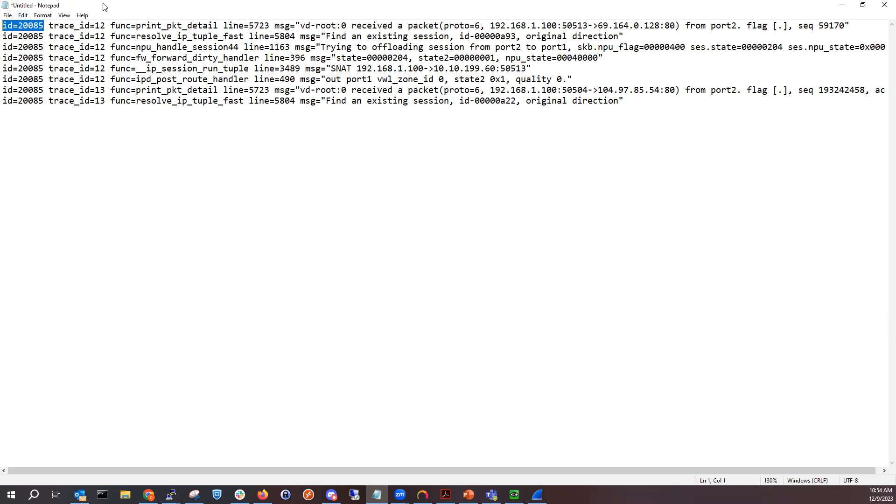
{"action": "mouse_move", "coordinate": [49, 25]}
{"action": "left_mouse_down"}
{"action": "mouse_move", "coordinate": [89, 37]}
{"action": "mouse_move", "coordinate": [106, 23]}
{"action": "left_mouse_up"}
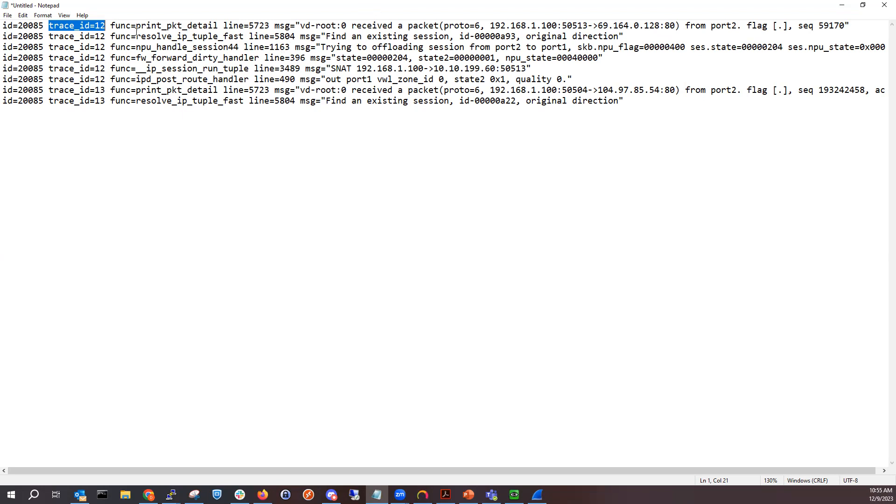
{"action": "left_click_drag", "start_coordinate": [111, 24], "coordinate": [270, 24]}
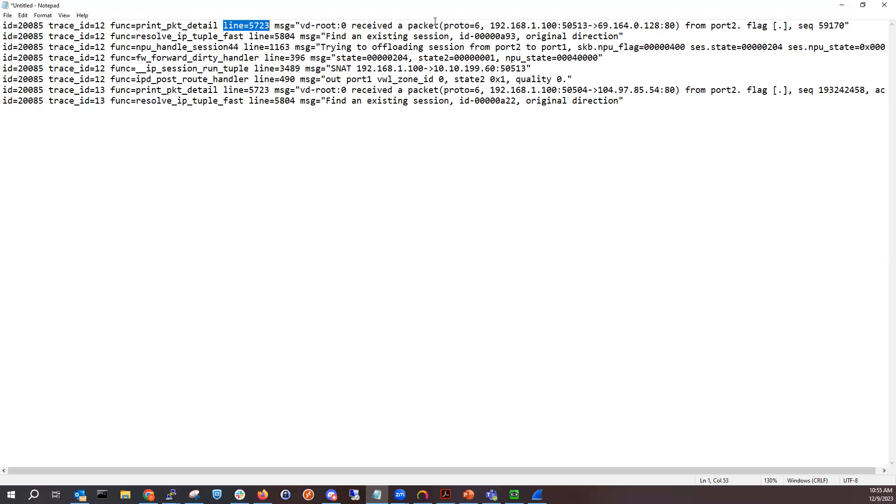
{"action": "left_click_drag", "start_coordinate": [350, 28], "coordinate": [662, 26]}
{"action": "left_click_drag", "start_coordinate": [562, 25], "coordinate": [589, 26]}
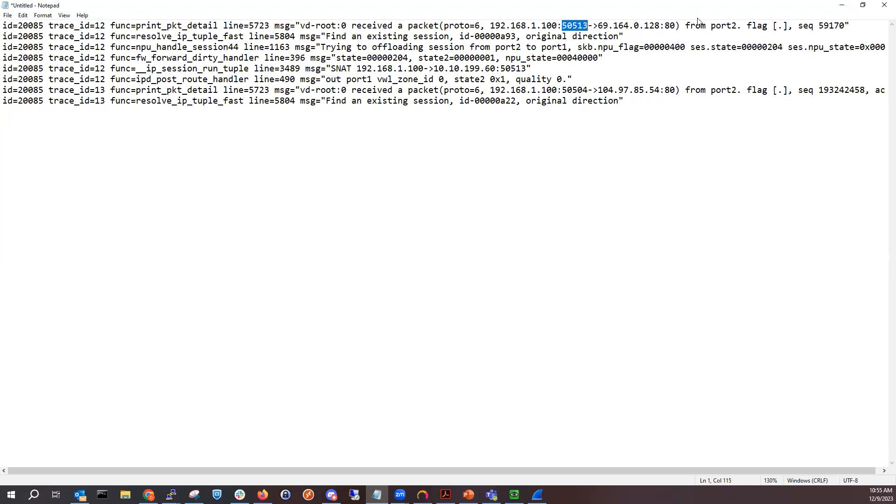
{"action": "left_click_drag", "start_coordinate": [665, 26], "coordinate": [676, 23]}
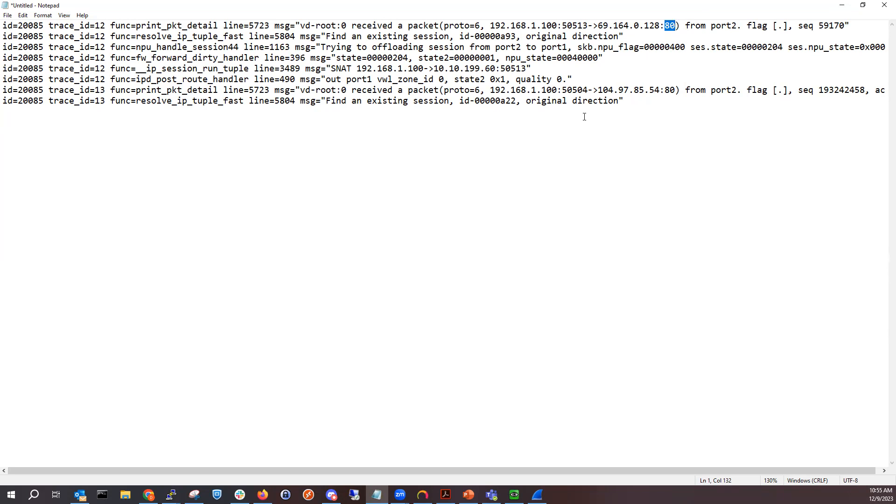
{"action": "left_click_drag", "start_coordinate": [710, 26], "coordinate": [731, 27]}
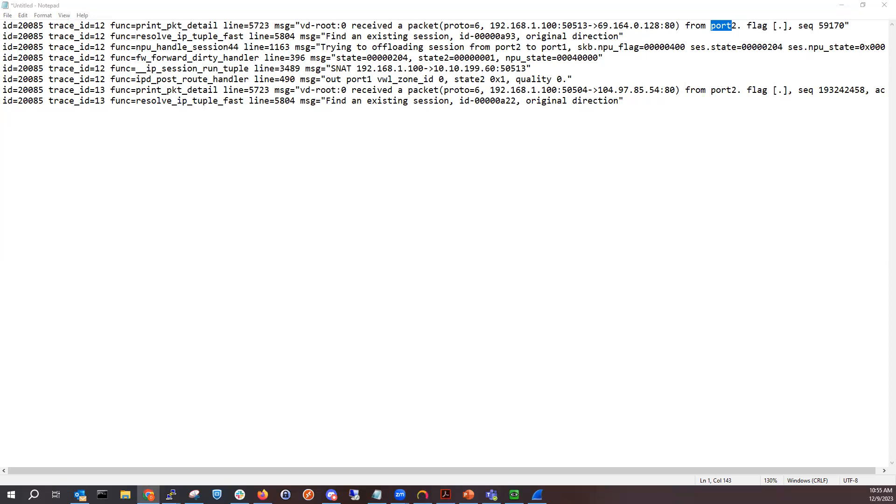
{"action": "left_click", "coordinate": [601, 60]}
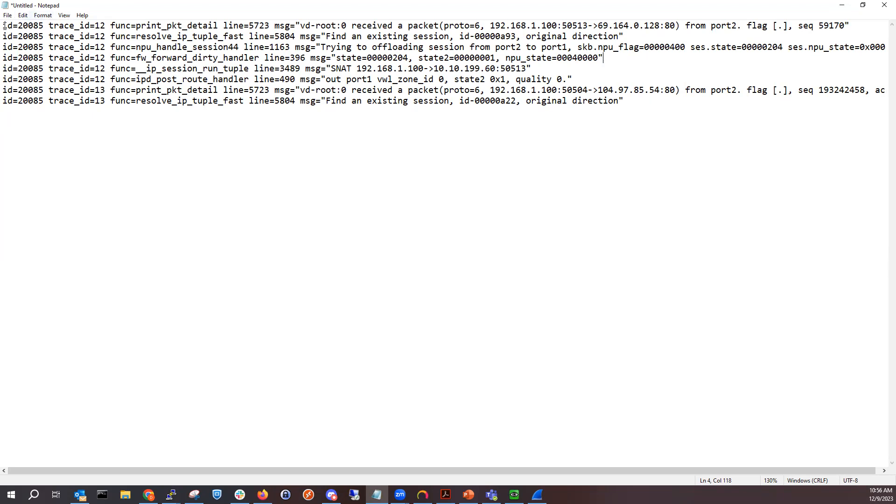
{"action": "left_click_drag", "start_coordinate": [5, 25], "coordinate": [635, 109]}
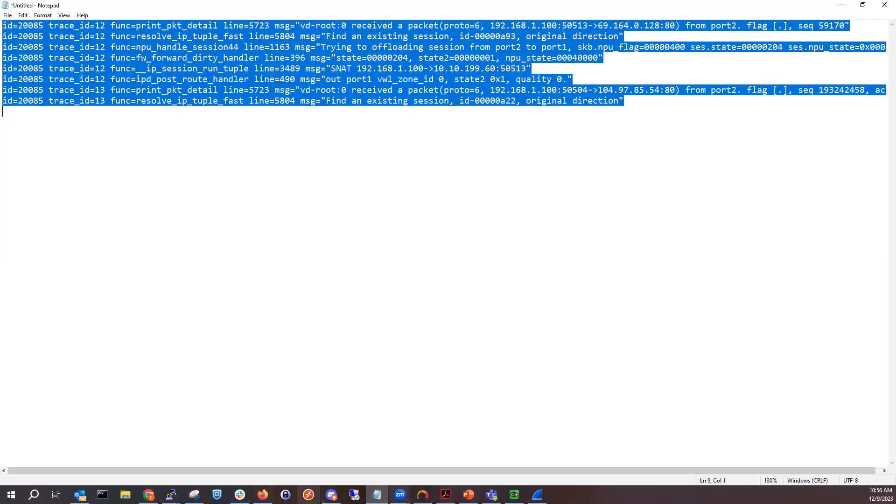
- Open the Forward Traffic log in the FortiGate GUI and view the details of the newest entry
{"action": "left_click", "coordinate": [263, 495]}
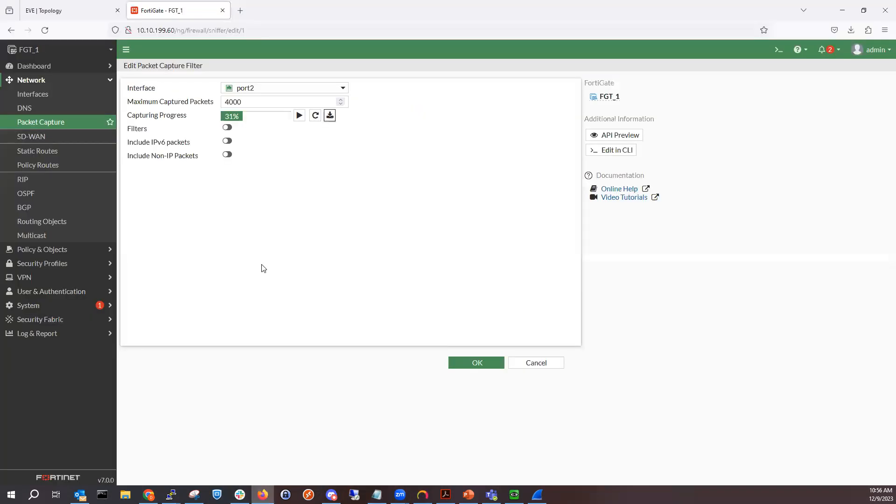
{"action": "left_click", "coordinate": [74, 337]}
{"action": "left_click", "coordinate": [80, 192]}
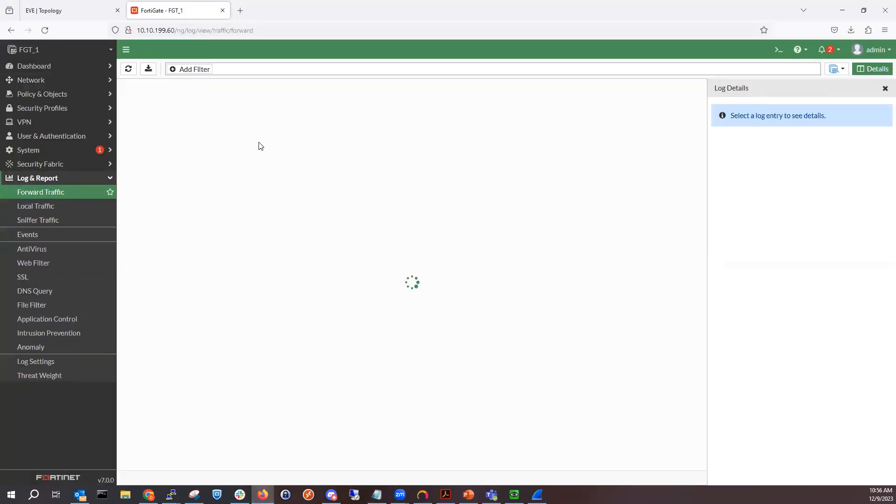
{"action": "double_click", "coordinate": [276, 104]}
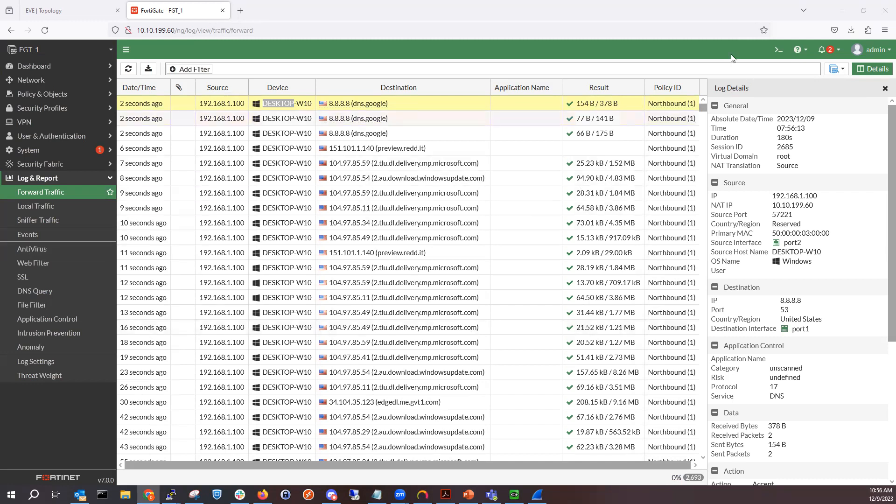
- Browse the Local Traffic and Sniffer Traffic logs, then open the SD-WAN Events log
{"action": "left_click", "coordinate": [79, 209]}
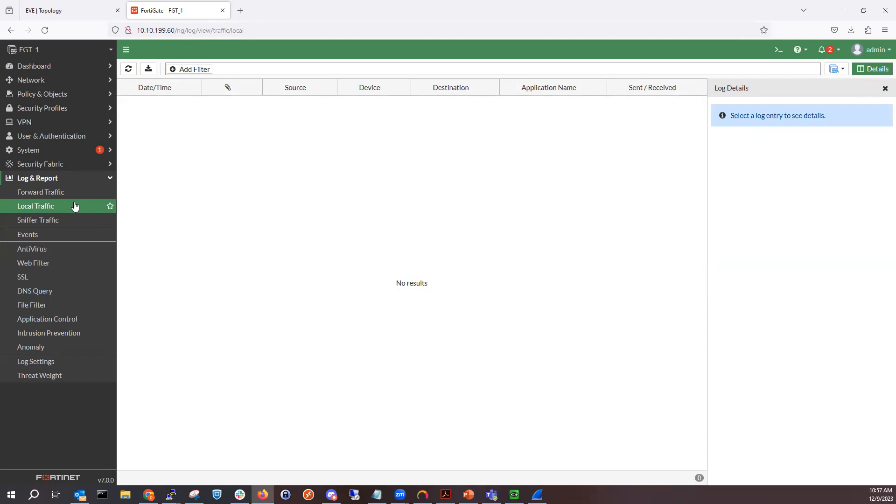
{"action": "left_click", "coordinate": [60, 221]}
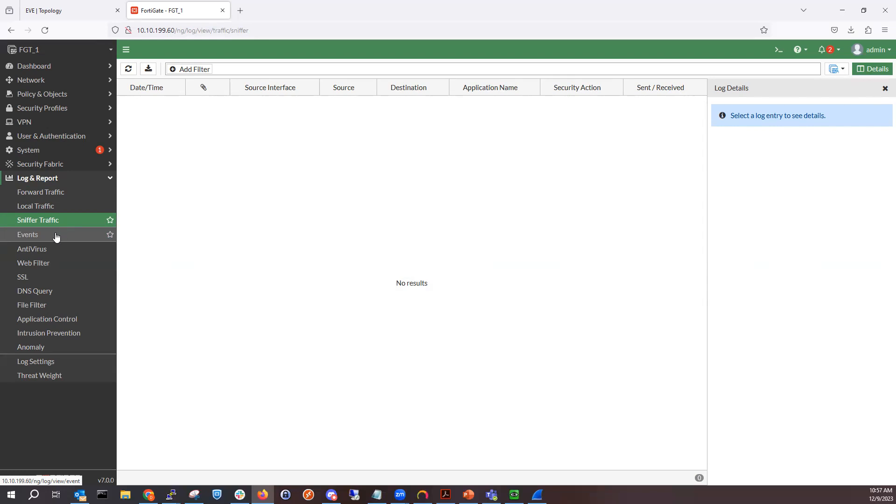
{"action": "left_click", "coordinate": [55, 237]}
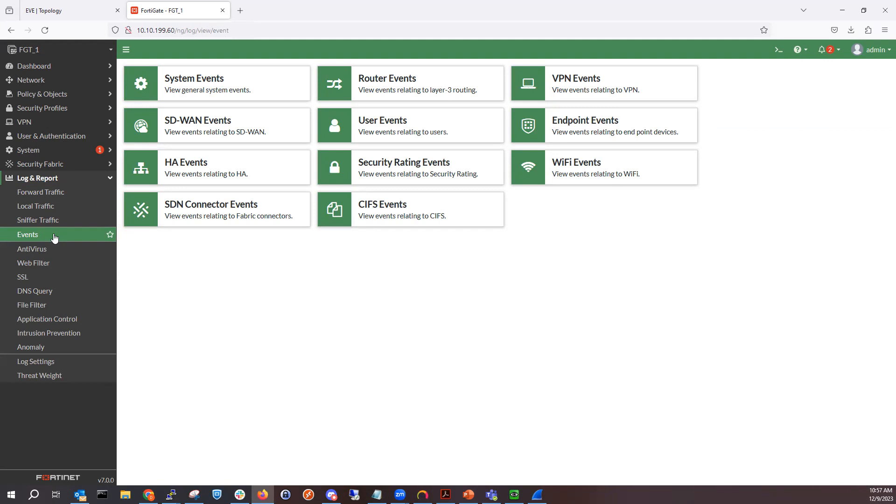
{"action": "left_click", "coordinate": [216, 121]}
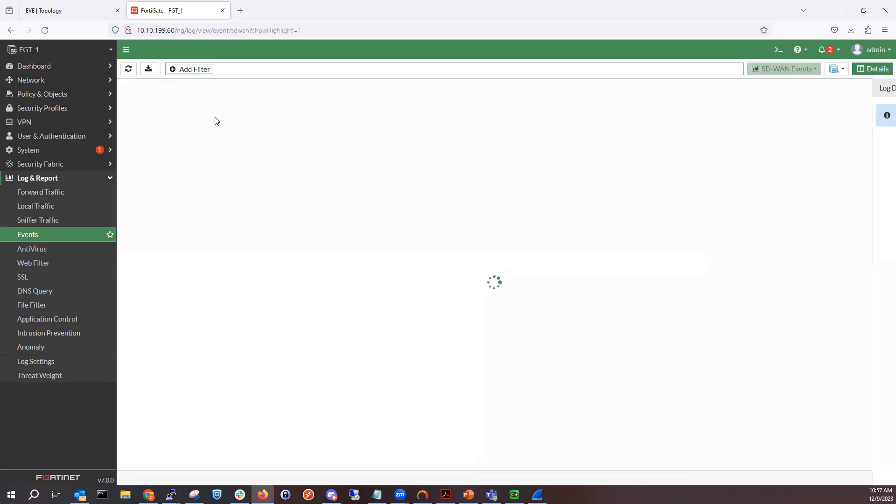
- Switch the event log view to System, Router and VPN Events, then open the AntiVirus log
{"action": "left_click", "coordinate": [788, 67]}
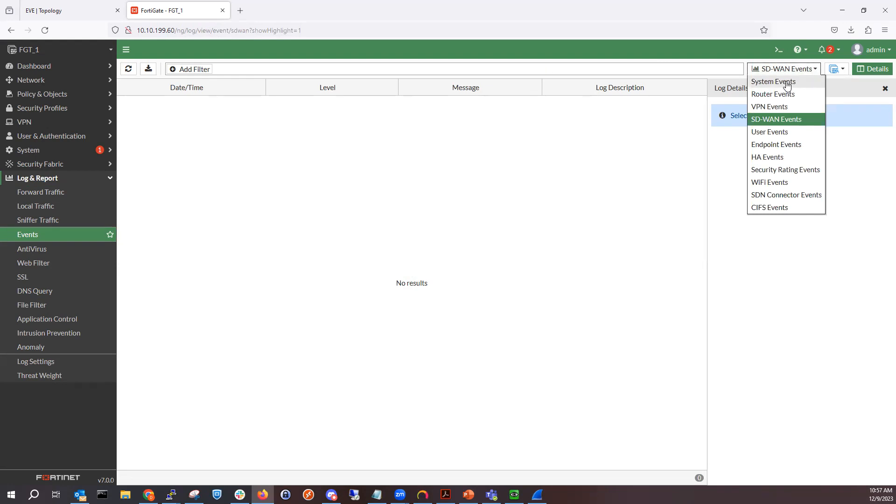
{"action": "left_click", "coordinate": [787, 82]}
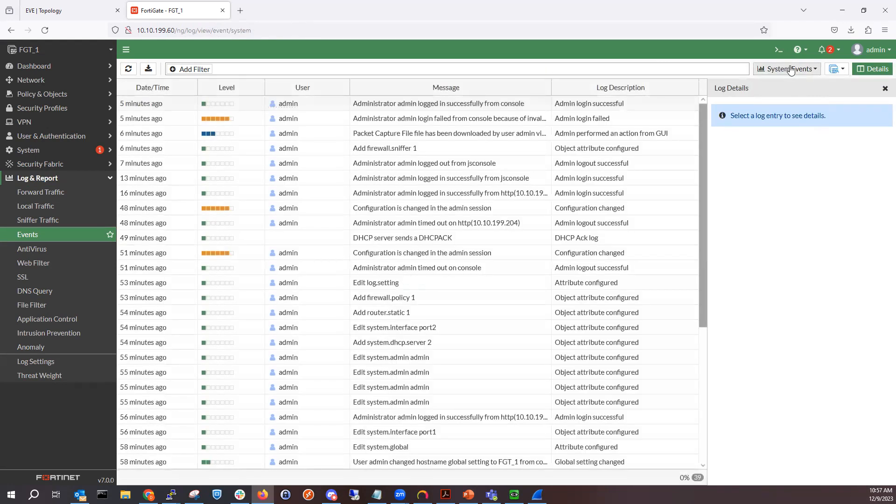
{"action": "left_click", "coordinate": [787, 69]}
{"action": "left_click", "coordinate": [788, 94]}
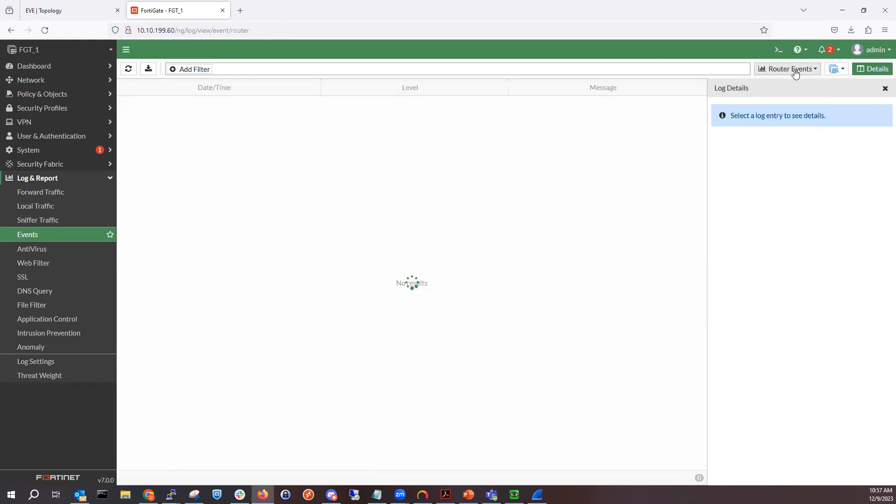
{"action": "left_click", "coordinate": [795, 72]}
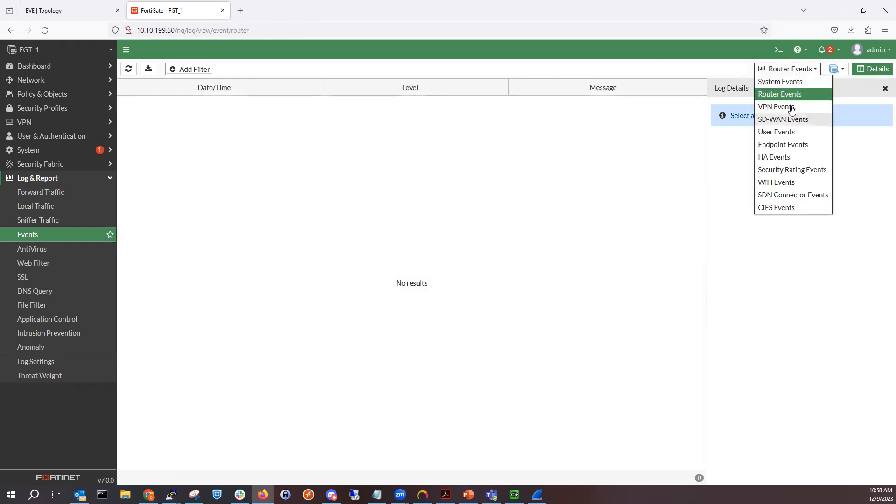
{"action": "left_click", "coordinate": [789, 108]}
{"action": "left_click", "coordinate": [796, 70]}
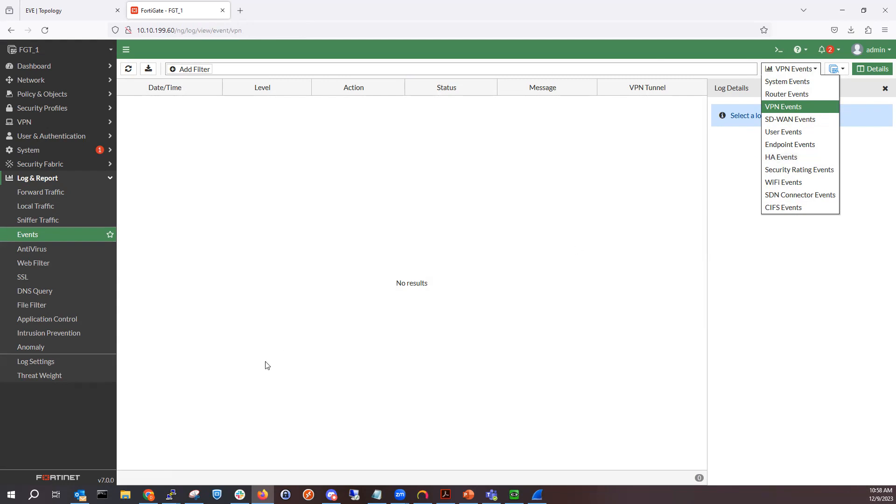
{"action": "left_click", "coordinate": [58, 254]}
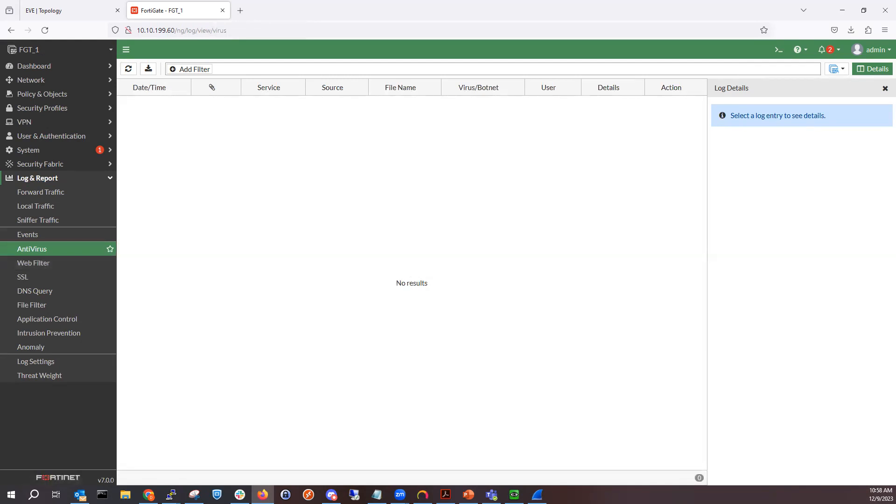
- Switch to the presentation and review the Log Types and Subtypes slide
{"action": "key", "text": "alt+Tab"}
{"action": "left_click", "coordinate": [346, 270]}
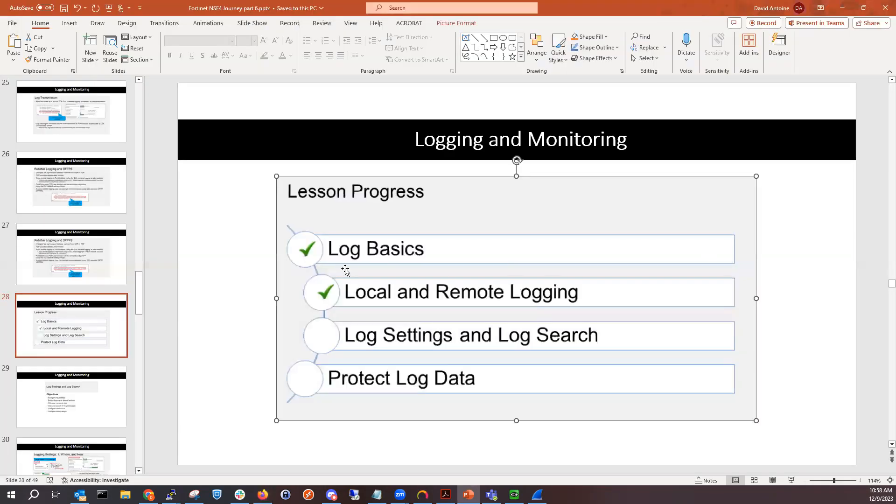
{"action": "left_click", "coordinate": [65, 265]}
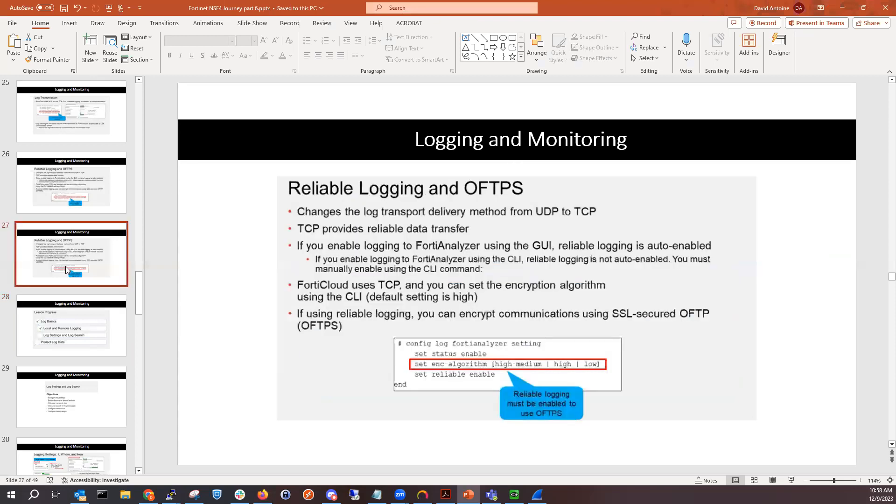
{"action": "key", "text": "Up"}
{"action": "key", "text": "Up"}
{"action": "key", "text": "Up"}
{"action": "key", "text": "Up"}
{"action": "key", "text": "Up"}
{"action": "key", "text": "Up"}
{"action": "key", "text": "Up"}
{"action": "key", "text": "Up"}
{"action": "key", "text": "Up"}
{"action": "key", "text": "Up"}
{"action": "key", "text": "Up"}
{"action": "key", "text": "Up"}
{"action": "key", "text": "Up"}
{"action": "key", "text": "Up"}
{"action": "key", "text": "Up"}
{"action": "key", "text": "Up"}
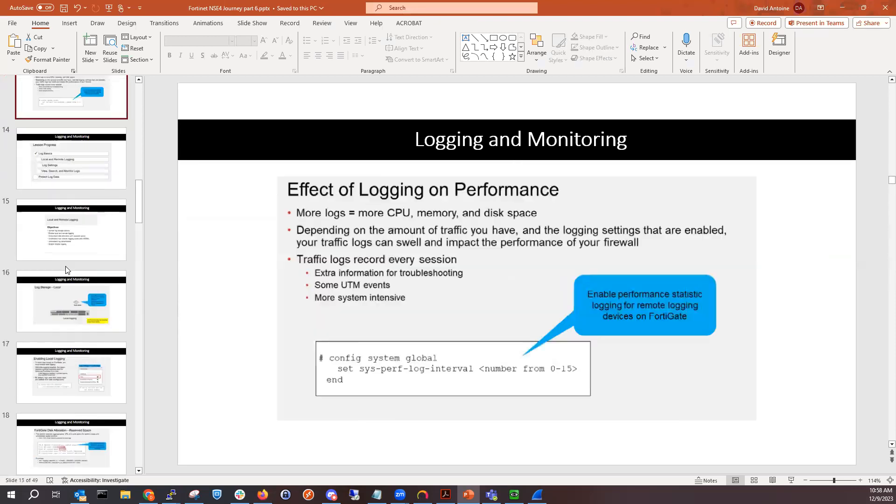
{"action": "key", "text": "Up"}
{"action": "key", "text": "Up"}
{"action": "key", "text": "Up"}
{"action": "key", "text": "Up"}
{"action": "key", "text": "Down"}
{"action": "key", "text": "Down"}
{"action": "key", "text": "Down"}
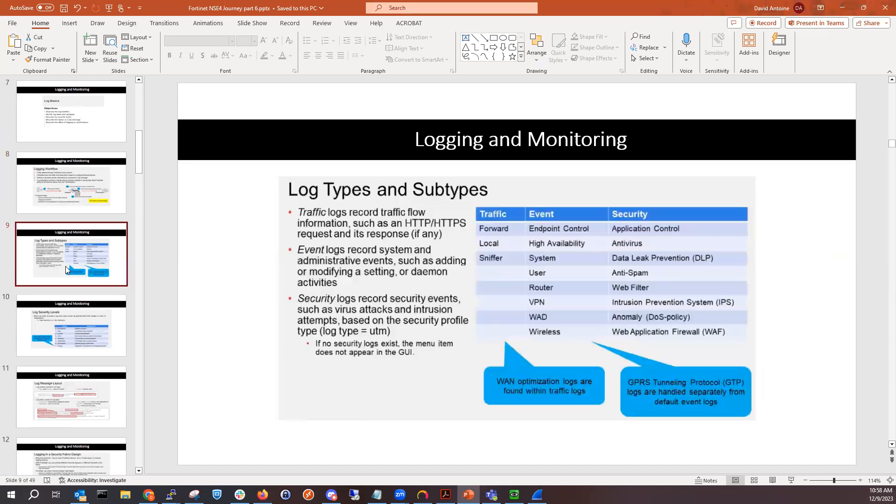
{"action": "key", "text": "Up"}
{"action": "key", "text": "Up"}
{"action": "key", "text": "Down"}
{"action": "left_click", "coordinate": [306, 308]}
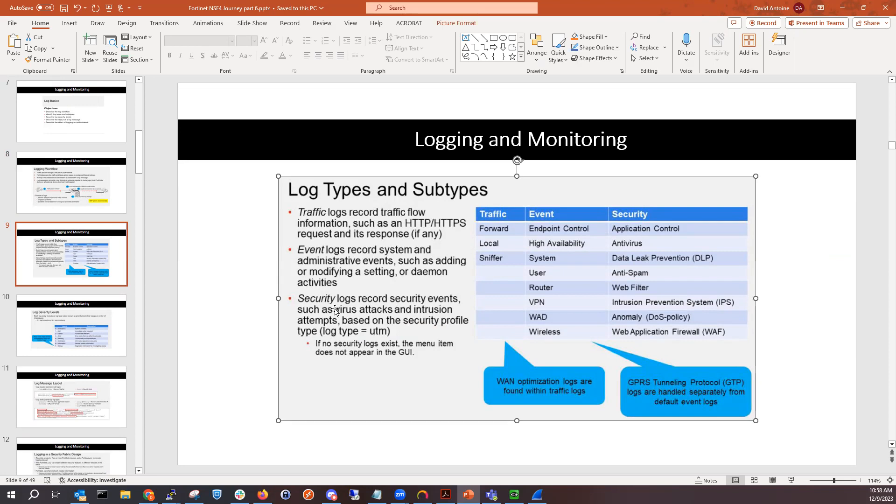
- Return to the FortiGate GUI and open the Web Filter log
{"action": "left_click", "coordinate": [843, 8]}
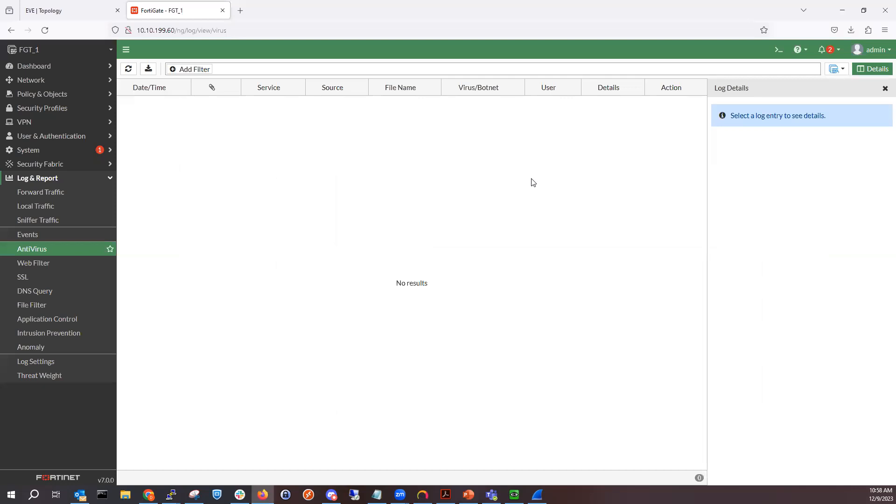
{"action": "left_click", "coordinate": [57, 264]}
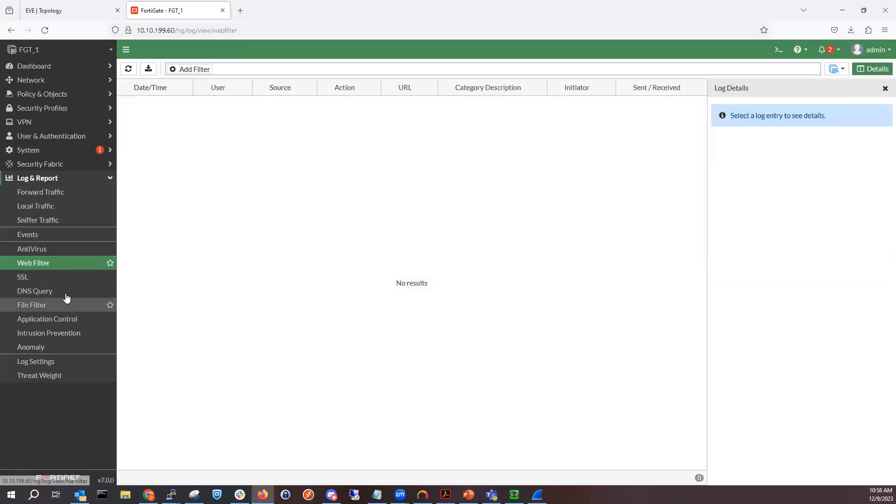
- Browse the SSL, Application Control, Intrusion Prevention and Anomaly logs
{"action": "left_click", "coordinate": [56, 282]}
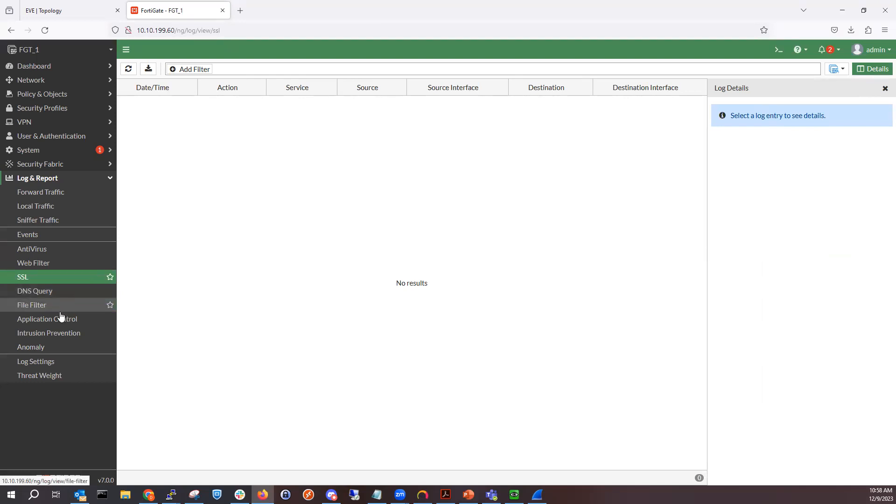
{"action": "left_click", "coordinate": [71, 321]}
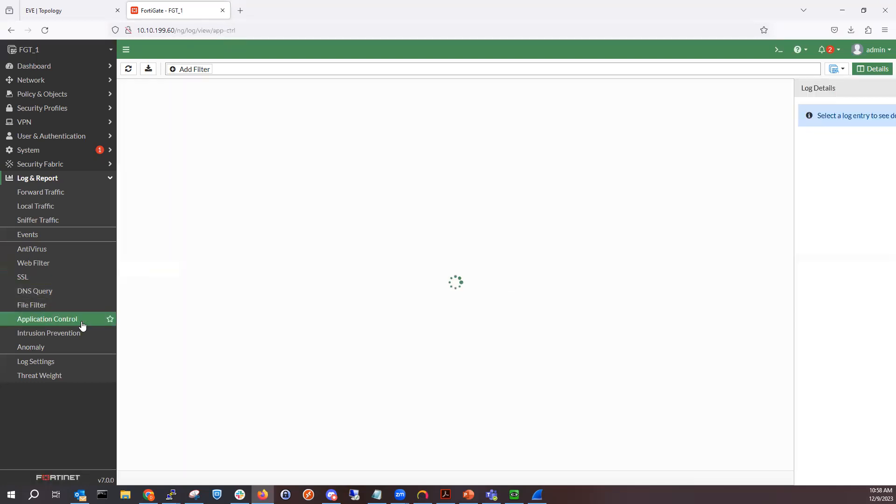
{"action": "left_click", "coordinate": [45, 332]}
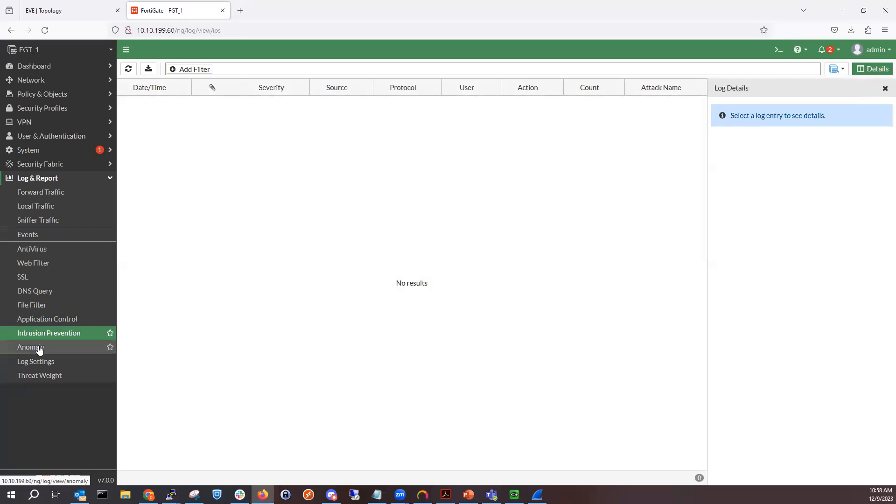
{"action": "left_click", "coordinate": [40, 350]}
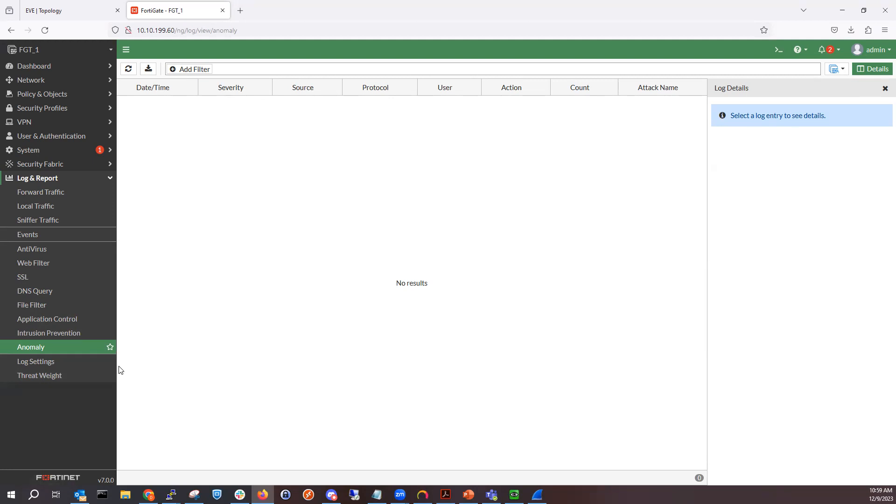
- Switch to the presentation to review the Log Types and Subtypes slide, then return to the FortiGate GUI
{"action": "left_click", "coordinate": [469, 491]}
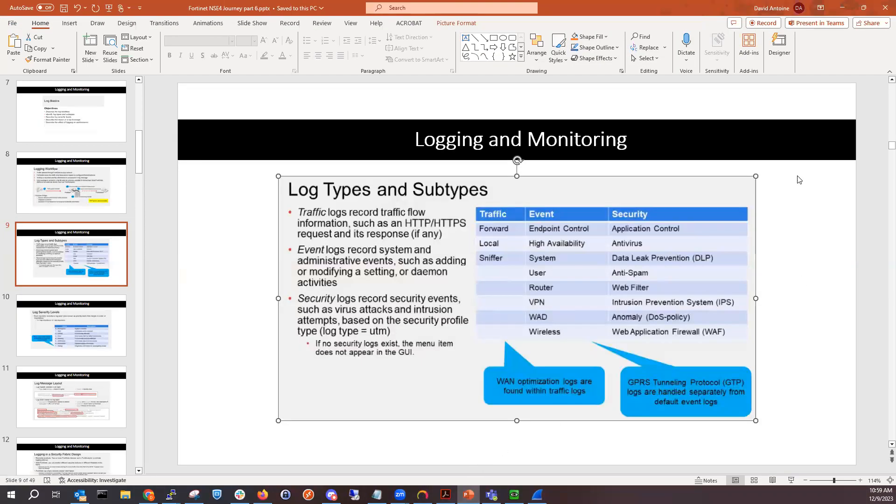
{"action": "left_click", "coordinate": [843, 8]}
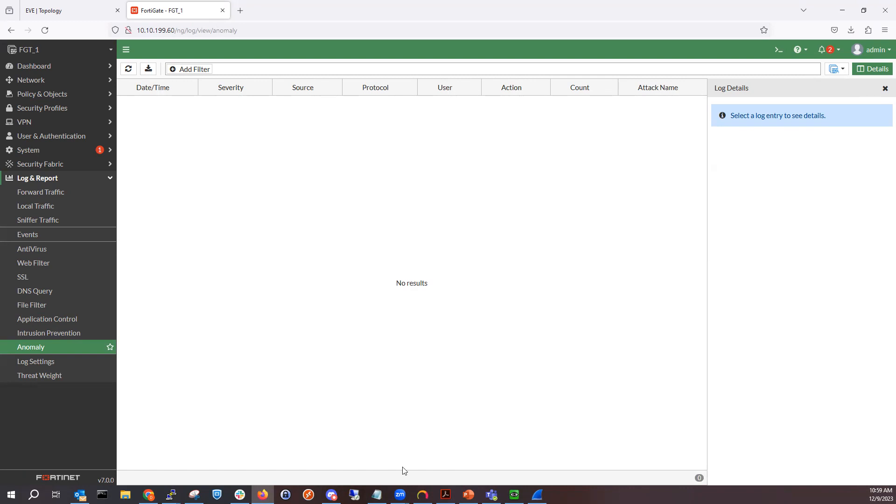
- Review the Web Filter profiles list and the logging setting of the firewall policies
{"action": "left_click", "coordinate": [62, 110]}
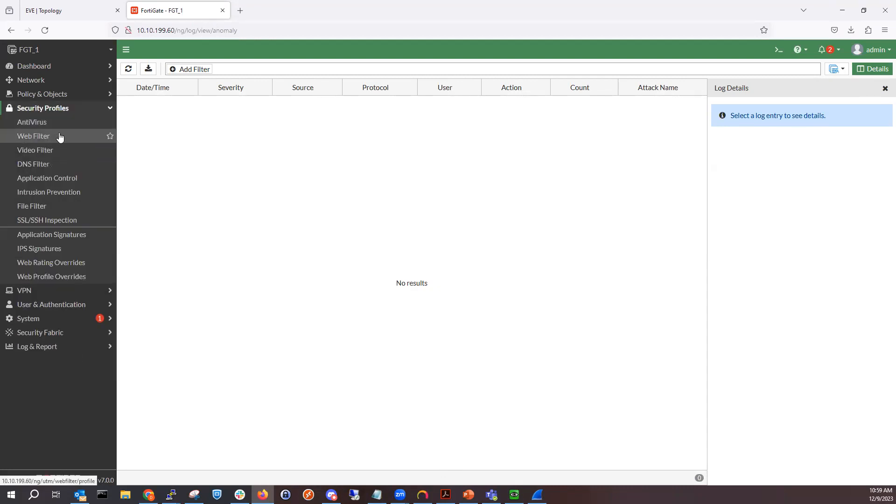
{"action": "left_click", "coordinate": [58, 136]}
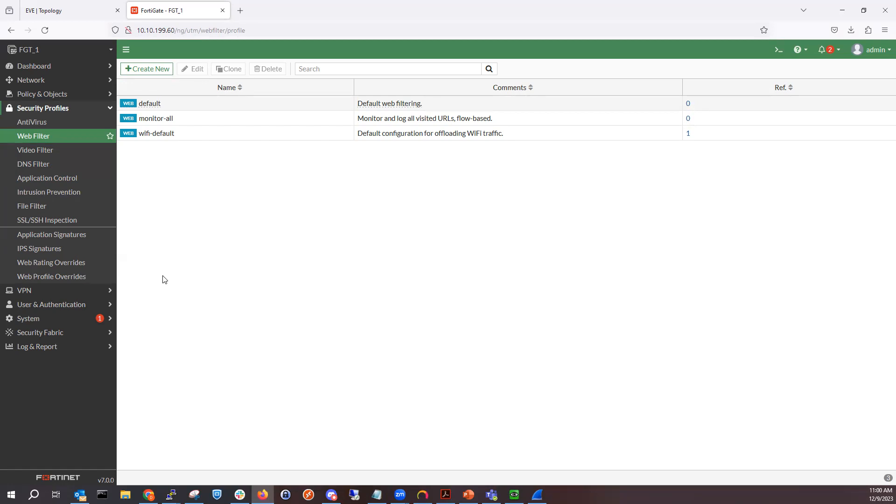
{"action": "left_click", "coordinate": [54, 94]}
{"action": "left_click", "coordinate": [50, 109]}
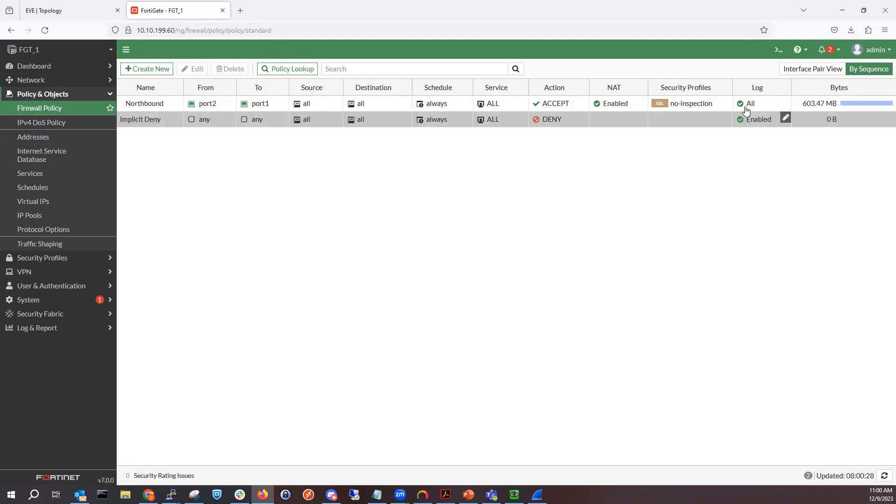
{"action": "left_click", "coordinate": [756, 122]}
{"action": "left_click", "coordinate": [84, 329]}
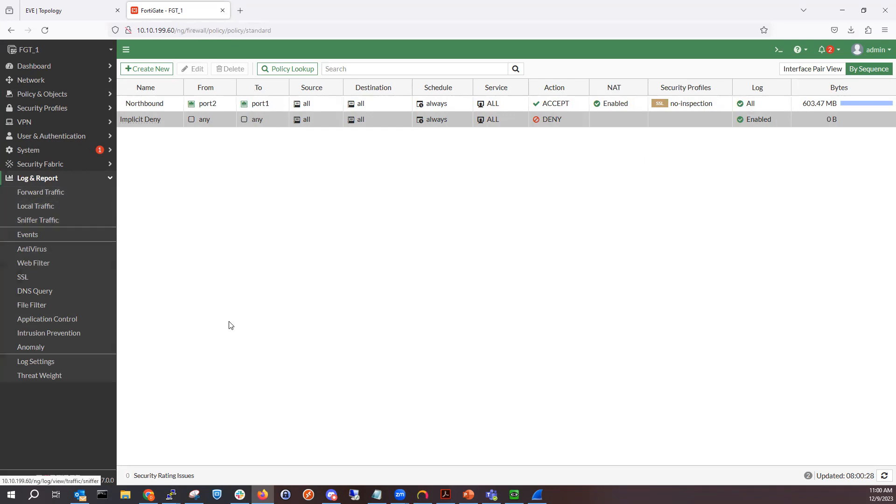
- Glance at the log types slide again, then open the default Web Filter profile for viewing
{"action": "left_click", "coordinate": [468, 495]}
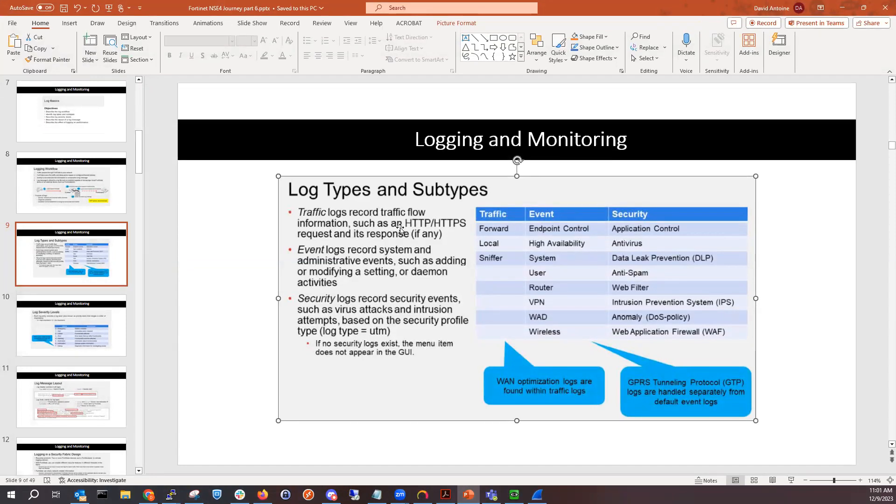
{"action": "left_click", "coordinate": [842, 8]}
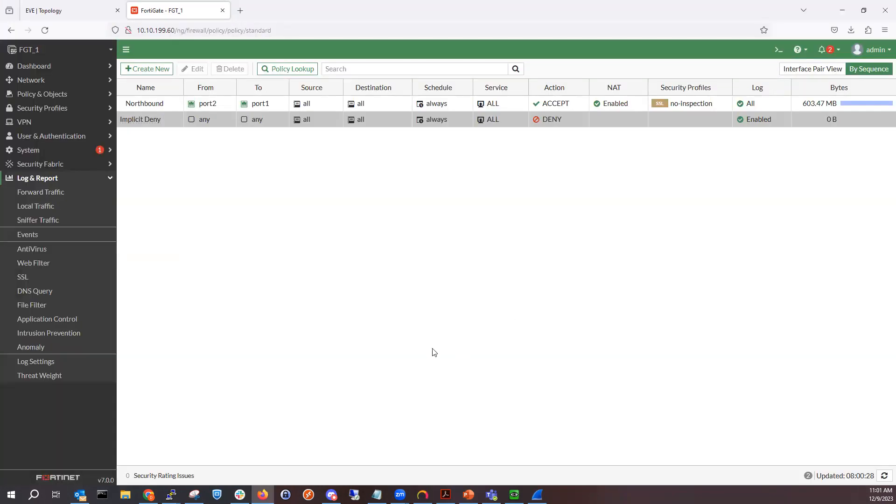
{"action": "left_click", "coordinate": [88, 108]}
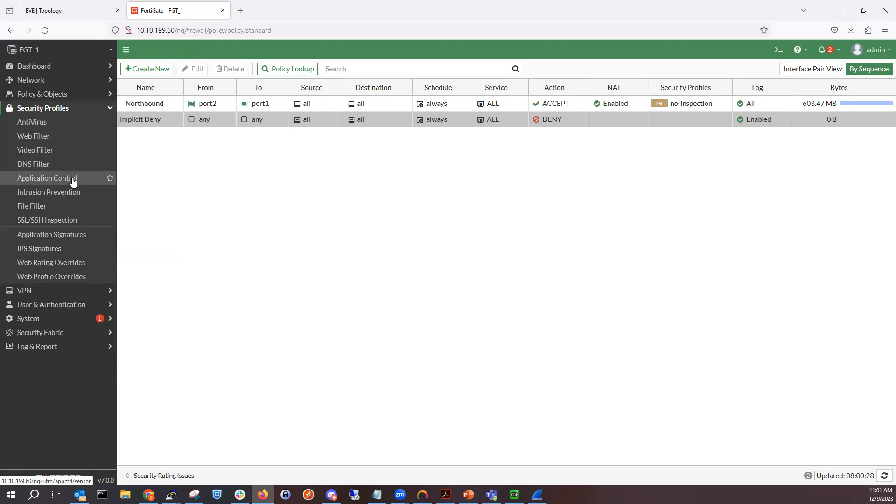
{"action": "left_click", "coordinate": [54, 149]}
{"action": "left_click", "coordinate": [56, 137]}
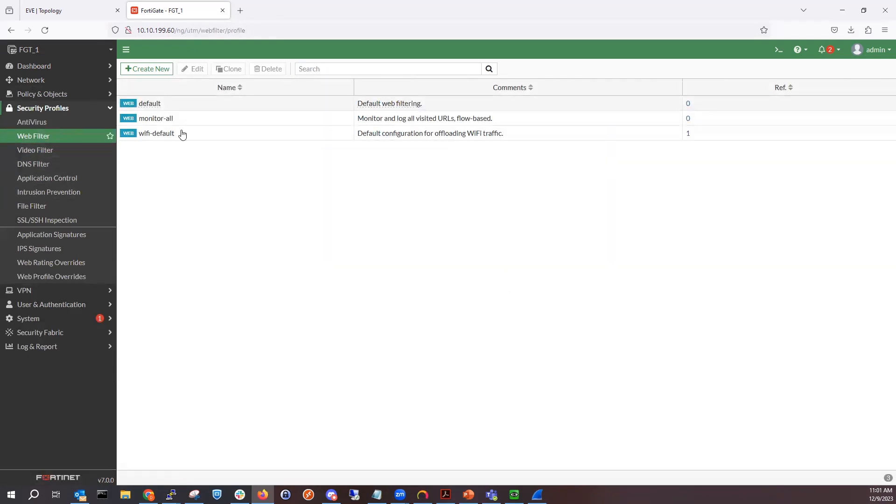
{"action": "double_click", "coordinate": [188, 104]}
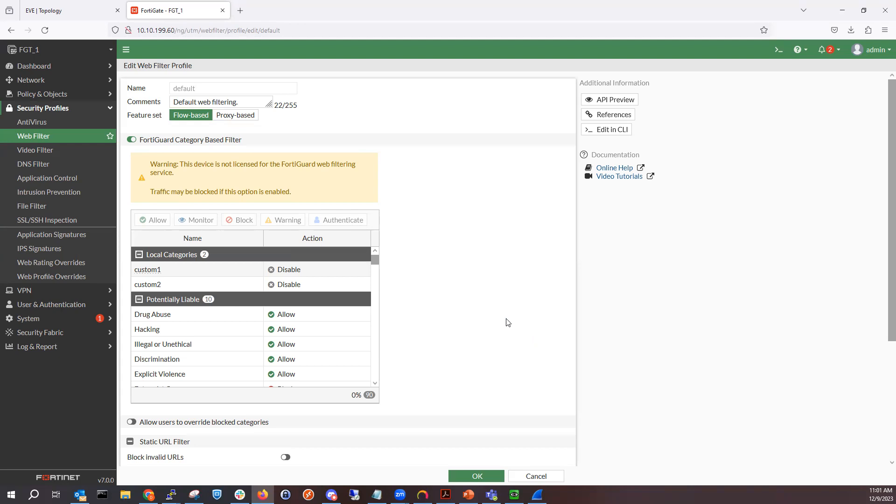
- Leave the profile without saving and open the AntiVirus and Web Filter logs
{"action": "left_click", "coordinate": [74, 346]}
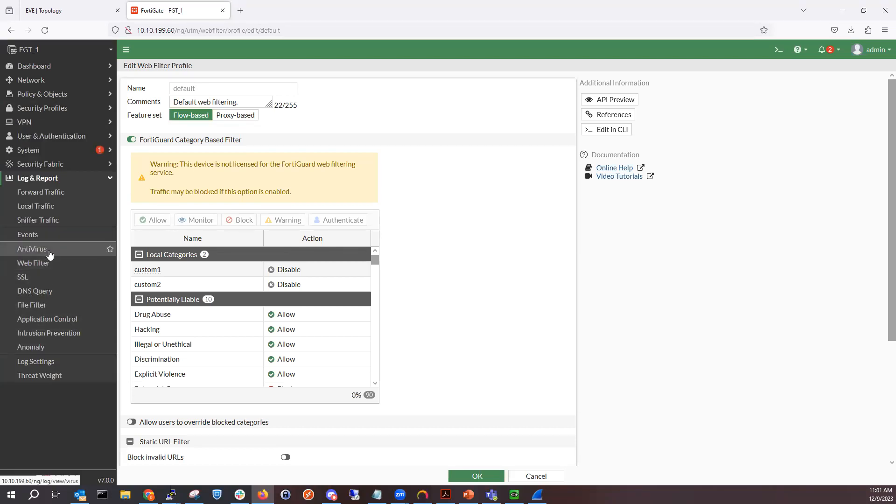
{"action": "left_click", "coordinate": [49, 253]}
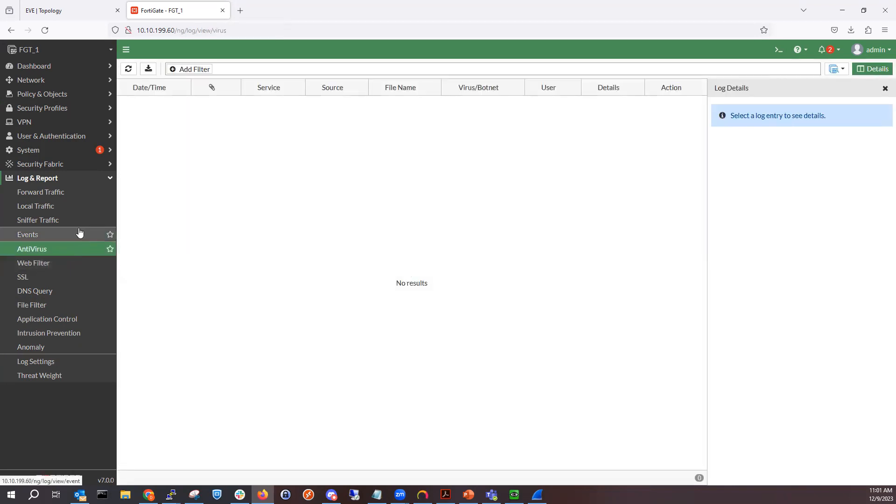
{"action": "left_click", "coordinate": [39, 264]}
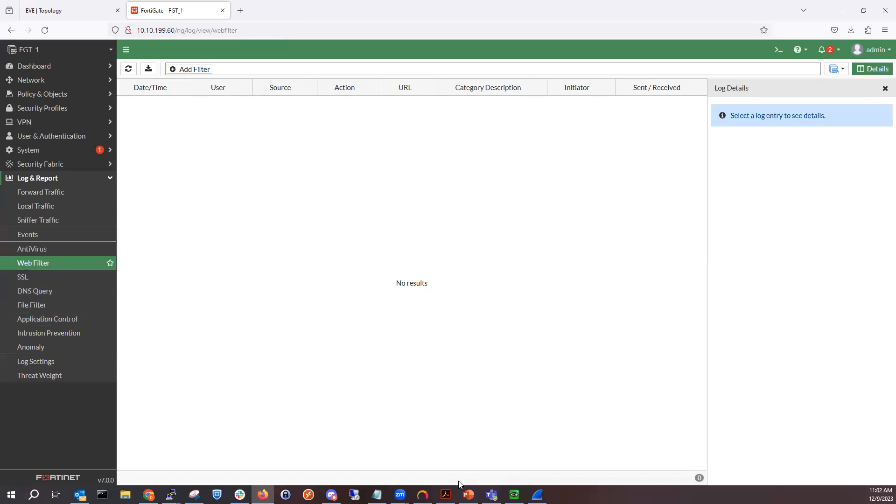
{"action": "left_click", "coordinate": [468, 494]}
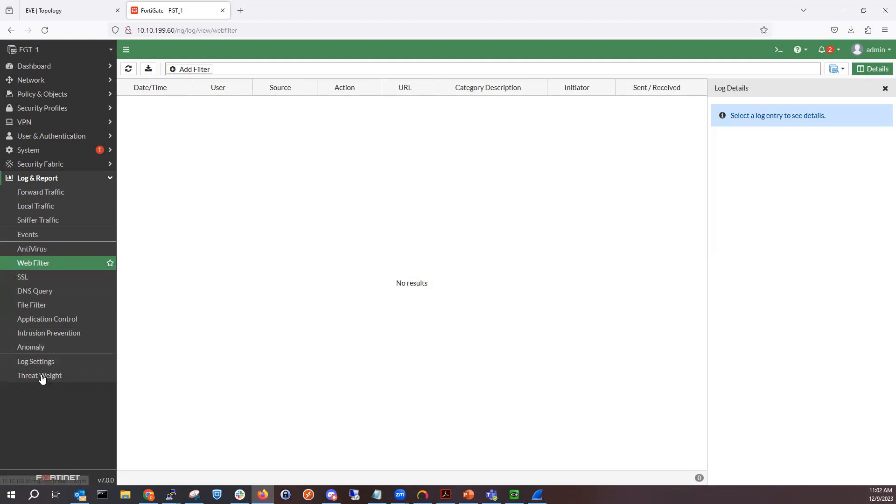
- Open Log Settings and toggle disk logging off, enable sending logs to FortiAnalyzer/FortiManager, then turn disk logging back on
{"action": "left_click", "coordinate": [55, 362]}
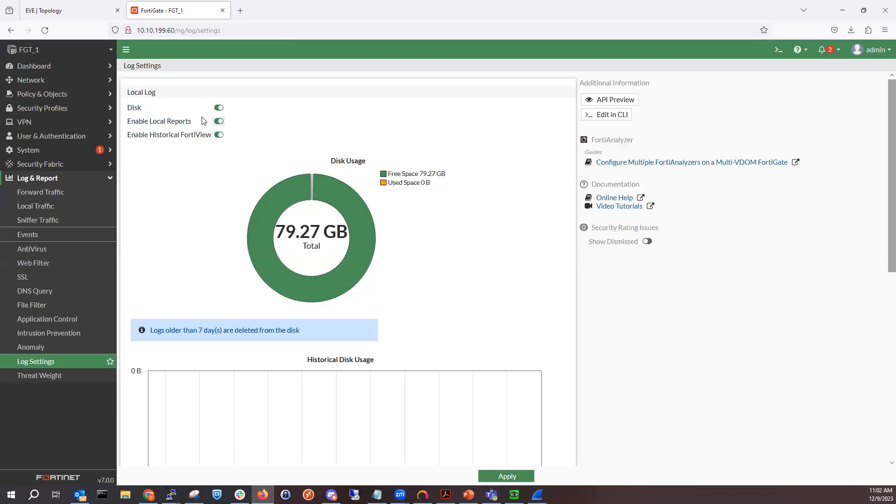
{"action": "left_click", "coordinate": [219, 108]}
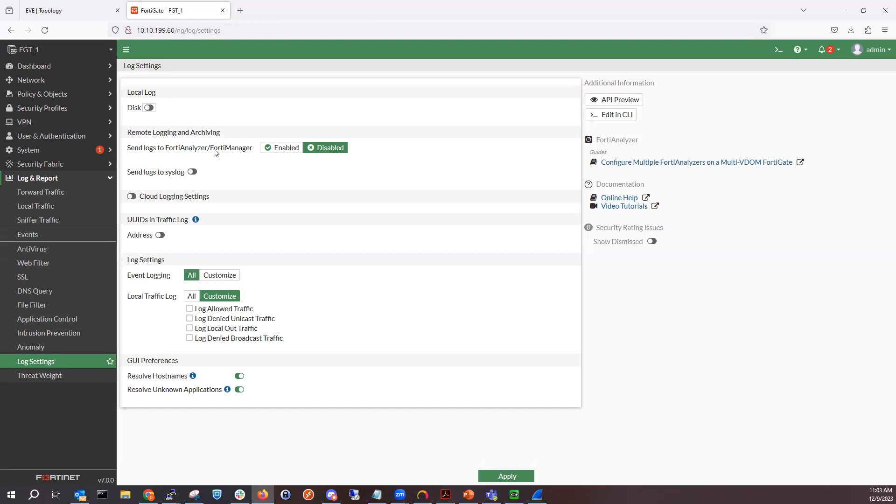
{"action": "left_click", "coordinate": [264, 147]}
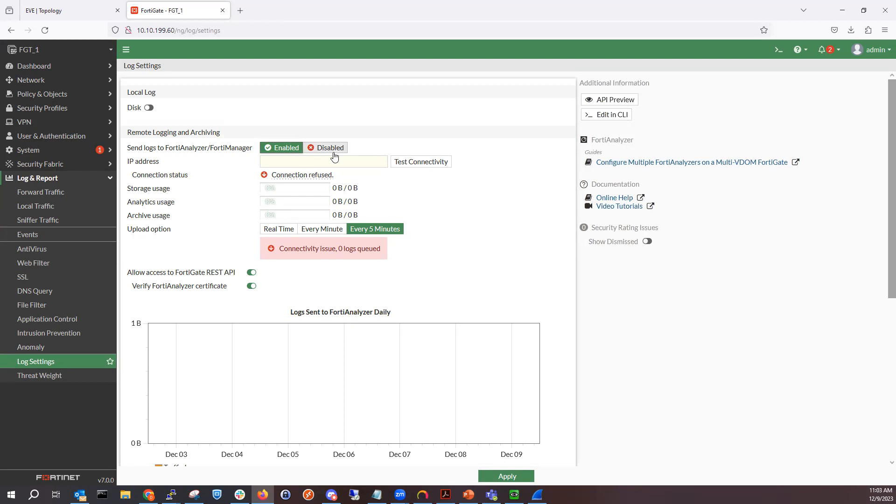
{"action": "left_click", "coordinate": [38, 163]}
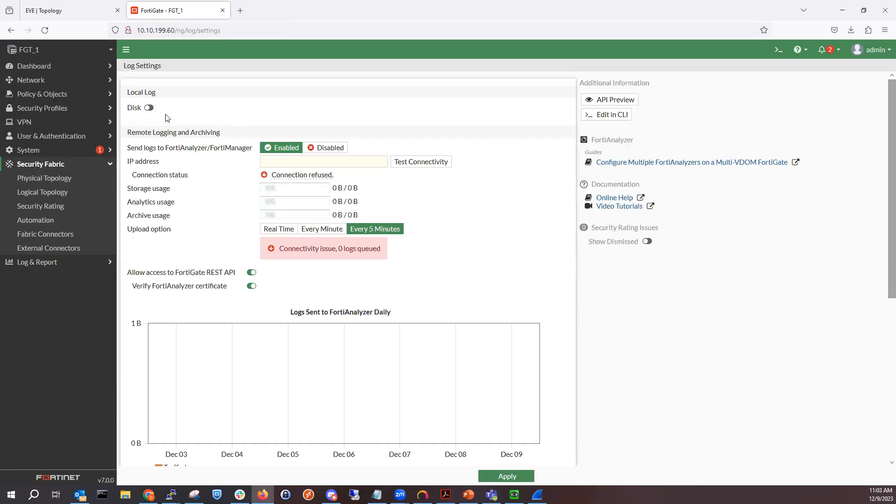
{"action": "left_click", "coordinate": [149, 108]}
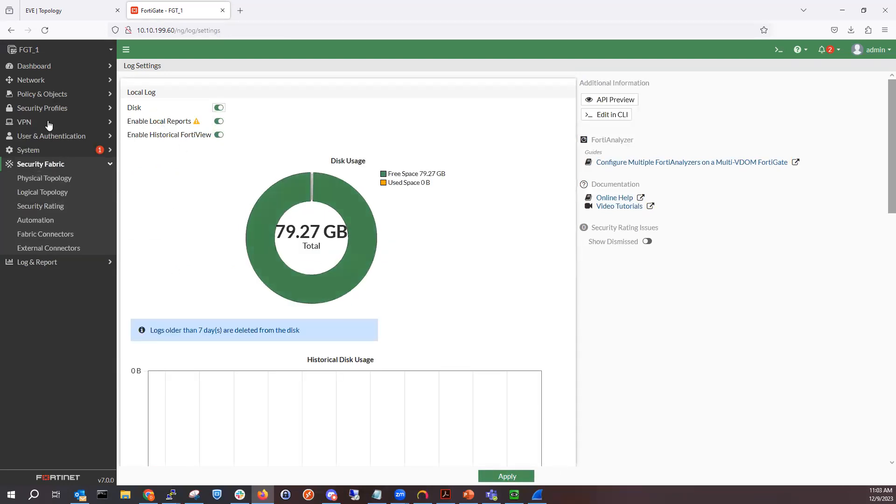
- Open the Fabric Connectors page, then return to Log Settings
{"action": "left_click", "coordinate": [59, 236]}
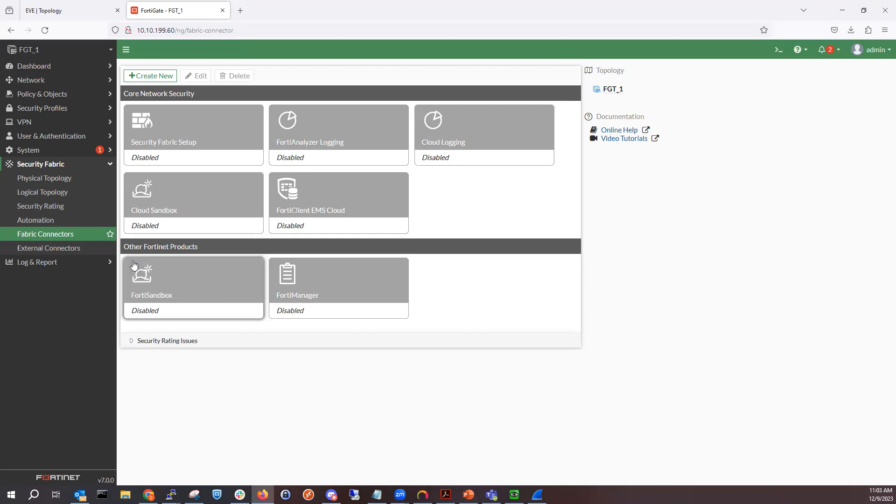
{"action": "left_click", "coordinate": [36, 262]}
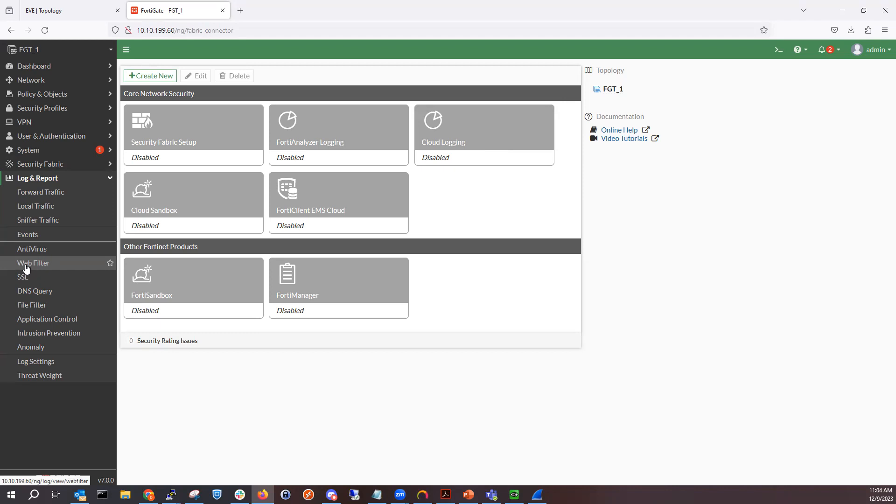
{"action": "left_click", "coordinate": [43, 362]}
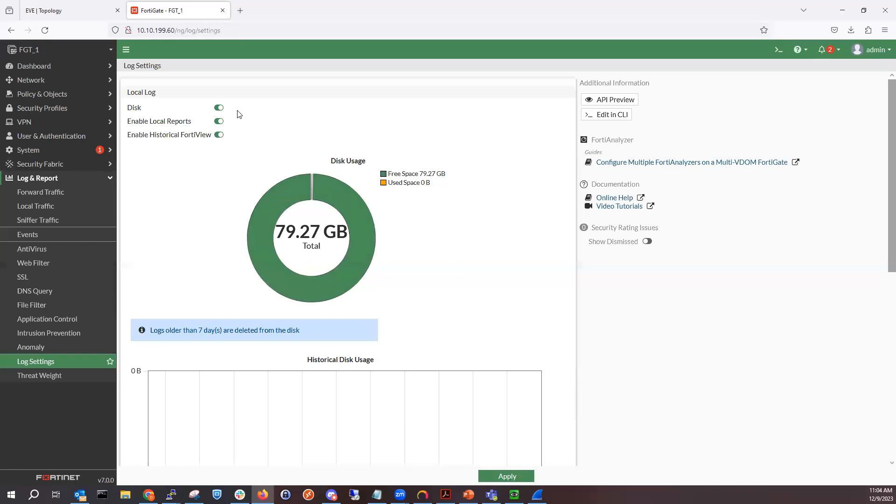
- Toggle disk logging off and on, then enable syslog forwarding and disable it again
{"action": "left_click", "coordinate": [219, 108]}
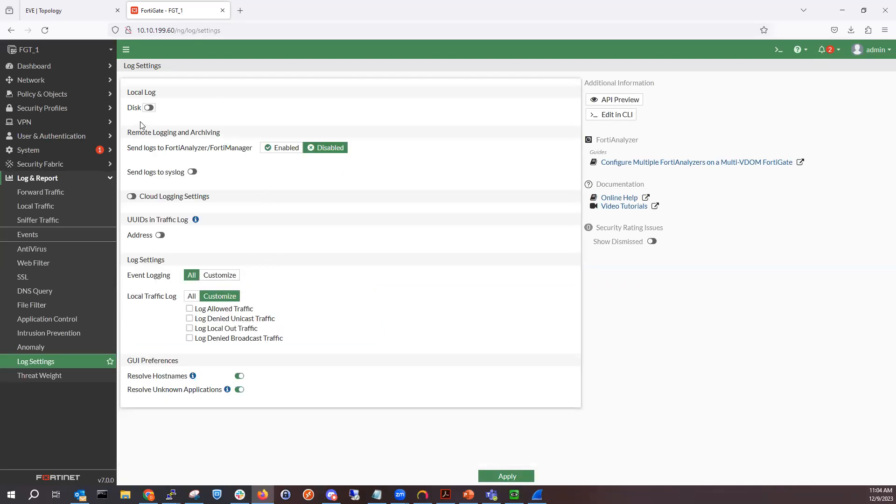
{"action": "left_click", "coordinate": [148, 108]}
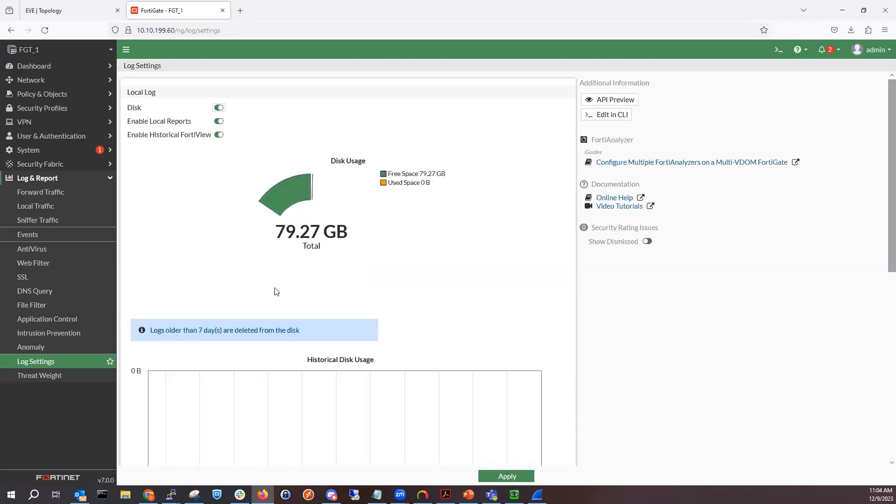
{"action": "scroll", "coordinate": [276, 291], "scroll_direction": "down", "scroll_amount": 8}
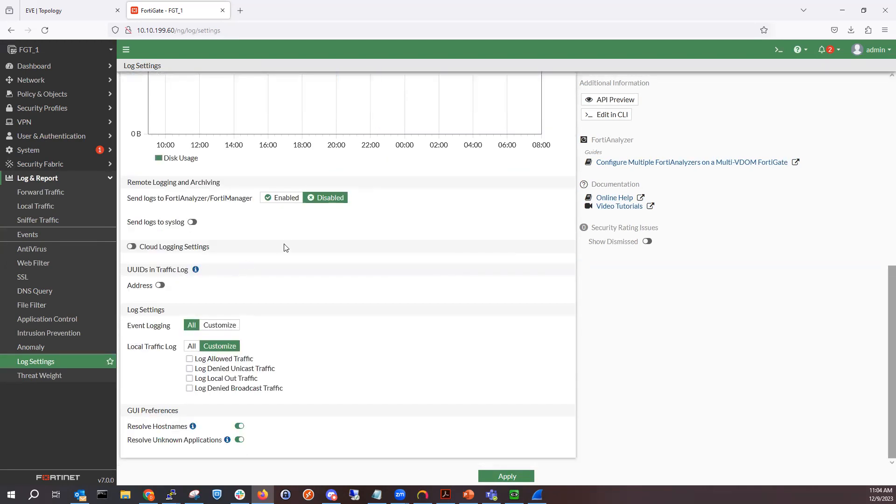
{"action": "left_click", "coordinate": [192, 222]}
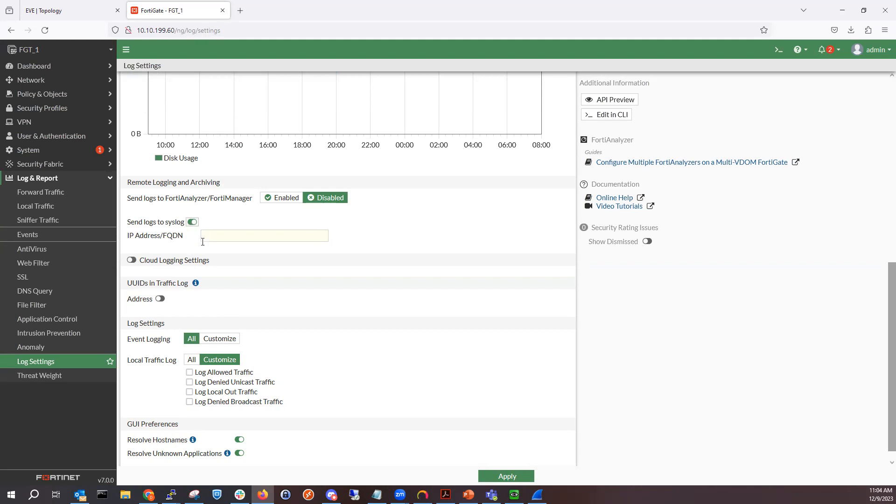
{"action": "left_click", "coordinate": [223, 233]}
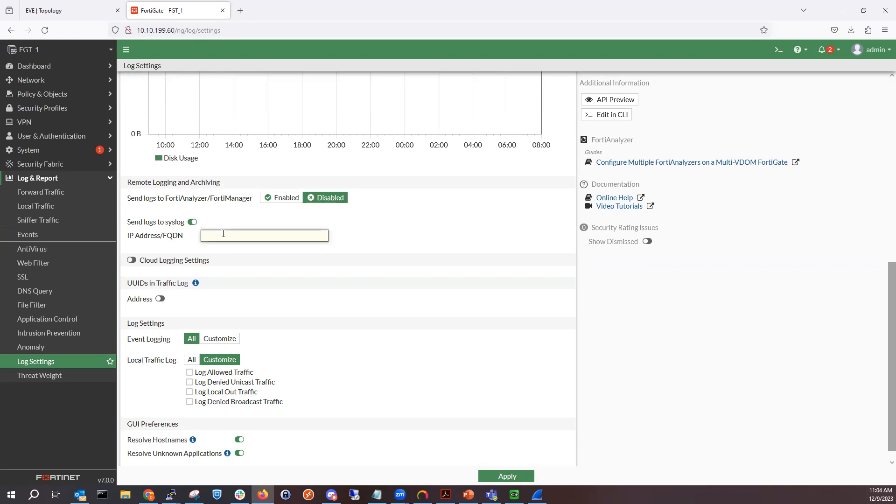
{"action": "left_click", "coordinate": [192, 222]}
- Enable Cloud Logging Settings, inspect its options, then disable it again
{"action": "left_click", "coordinate": [132, 247]}
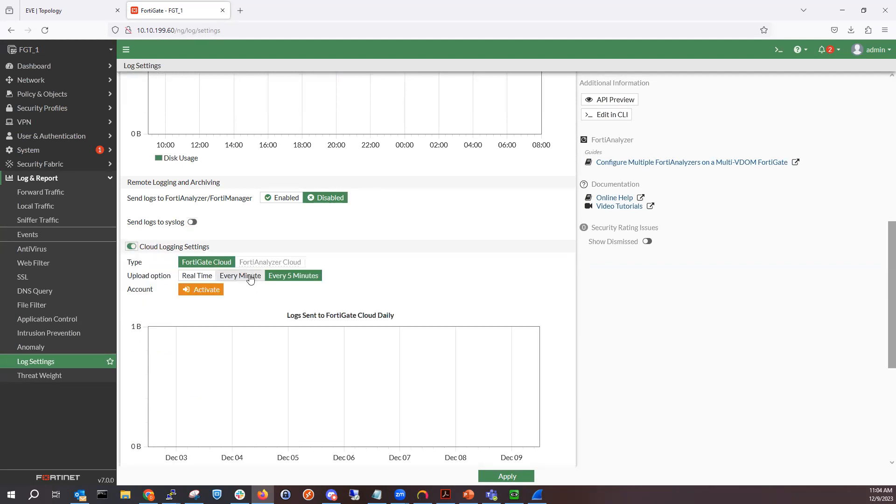
{"action": "scroll", "coordinate": [249, 278], "scroll_direction": "down", "scroll_amount": 3}
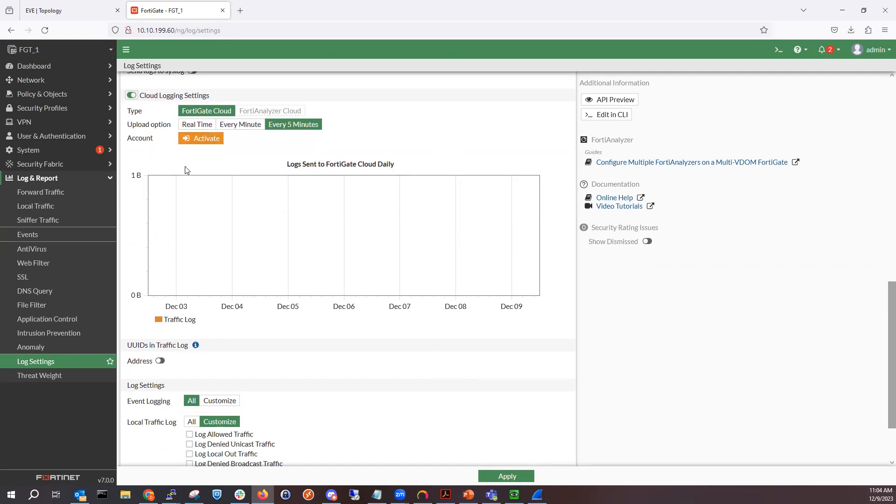
{"action": "left_click", "coordinate": [131, 95]}
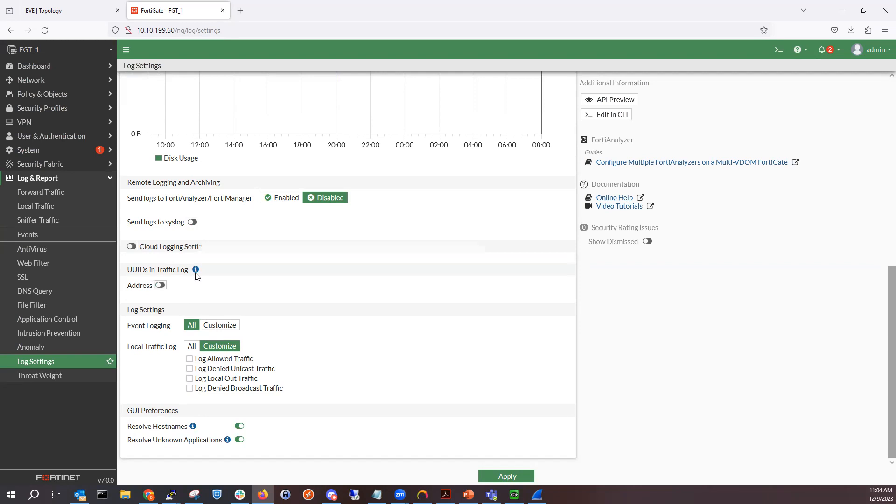
- Switch Event Logging to Customize to inspect the individual event types, then set it back to All
{"action": "mouse_move", "coordinate": [196, 273]}
{"action": "left_click", "coordinate": [219, 325]}
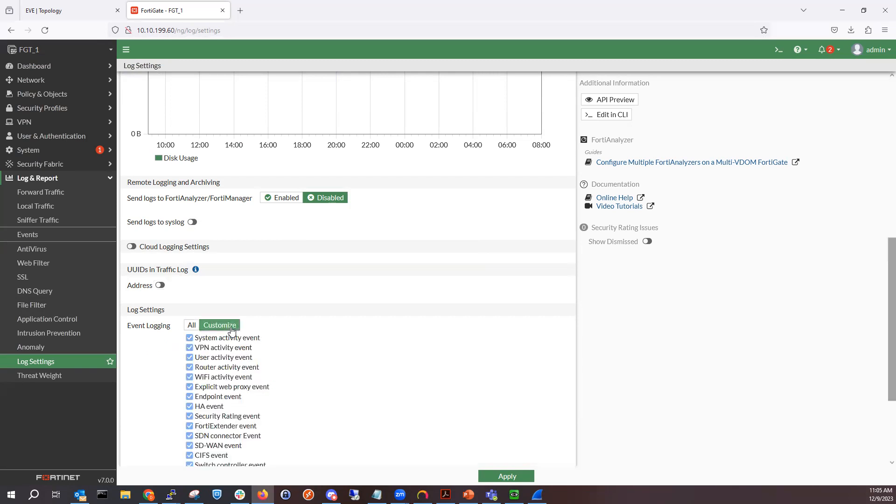
{"action": "scroll", "coordinate": [275, 355], "scroll_direction": "down", "scroll_amount": 2}
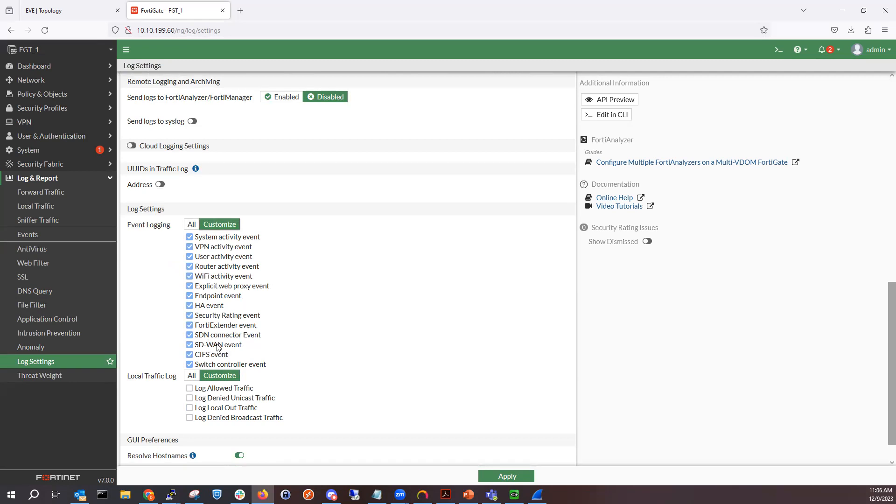
{"action": "left_click", "coordinate": [192, 225]}
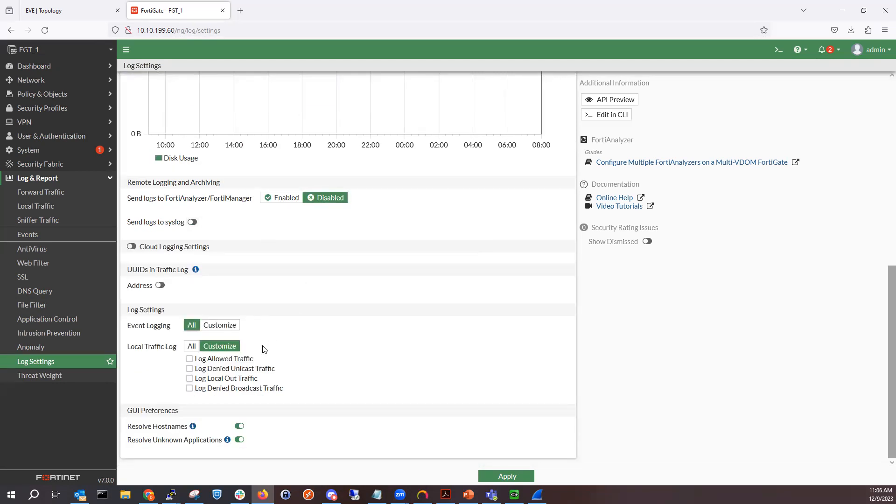
- Set Local Traffic Log to All, then back to Customize so all four local traffic options are checked
{"action": "left_click", "coordinate": [192, 346]}
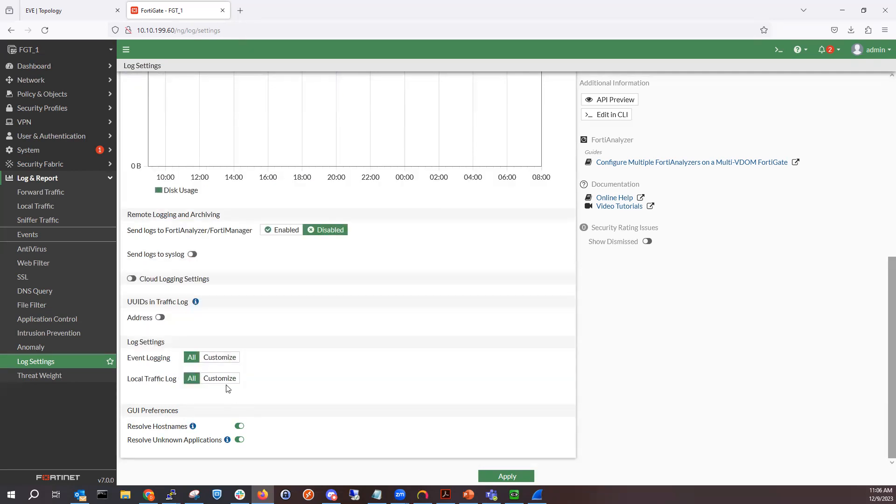
{"action": "left_click", "coordinate": [222, 380]}
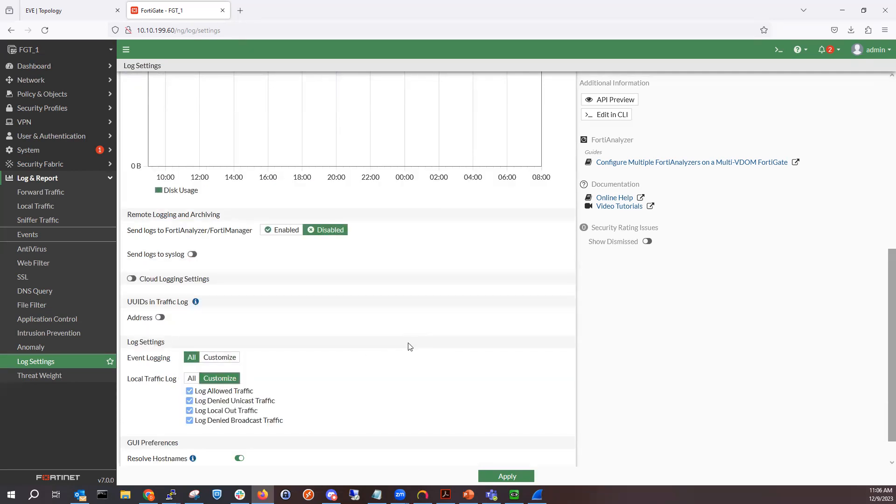
{"action": "scroll", "coordinate": [390, 345], "scroll_direction": "down", "scroll_amount": 1}
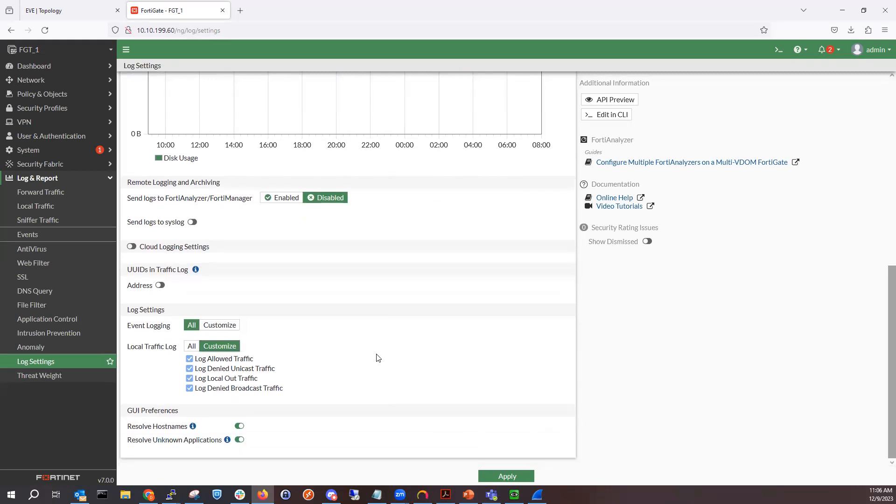